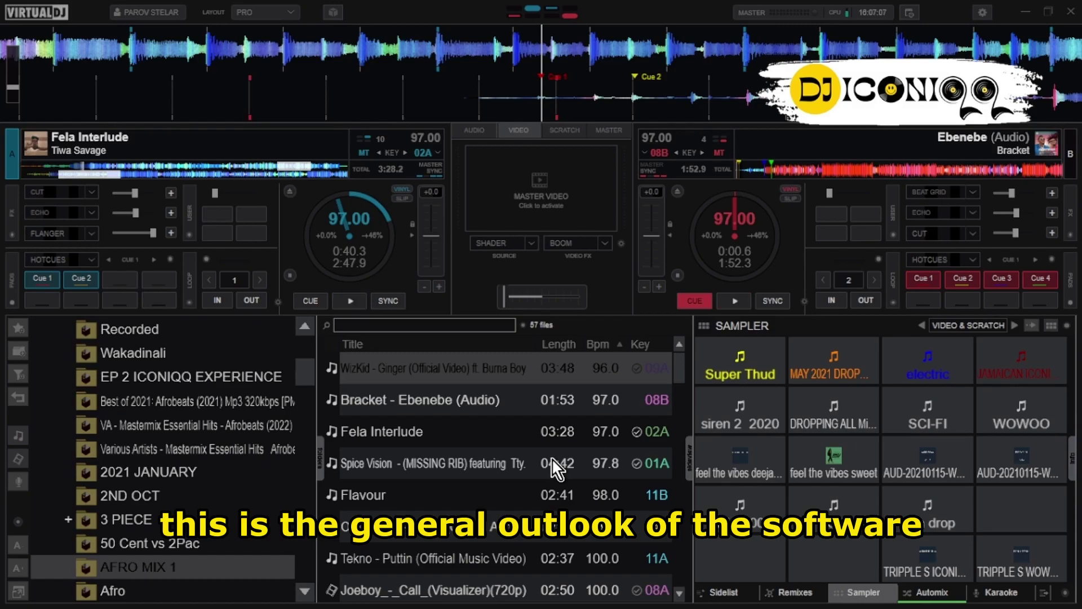
Step: Remove all songs from the Automix playlist
{"action": "left_click", "coordinate": [931, 592]}
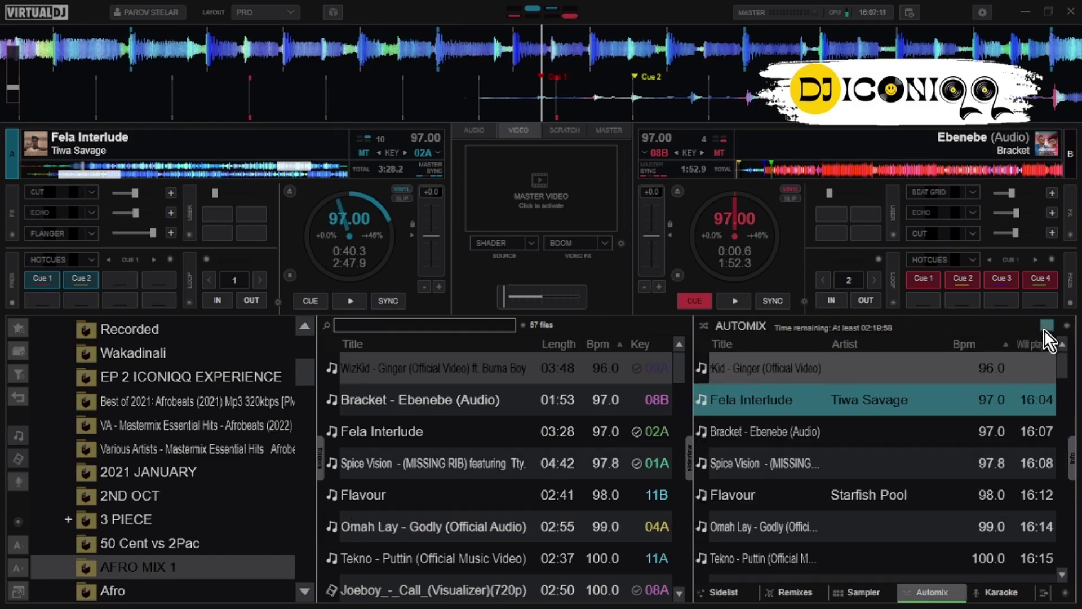
{"action": "left_click", "coordinate": [868, 589]}
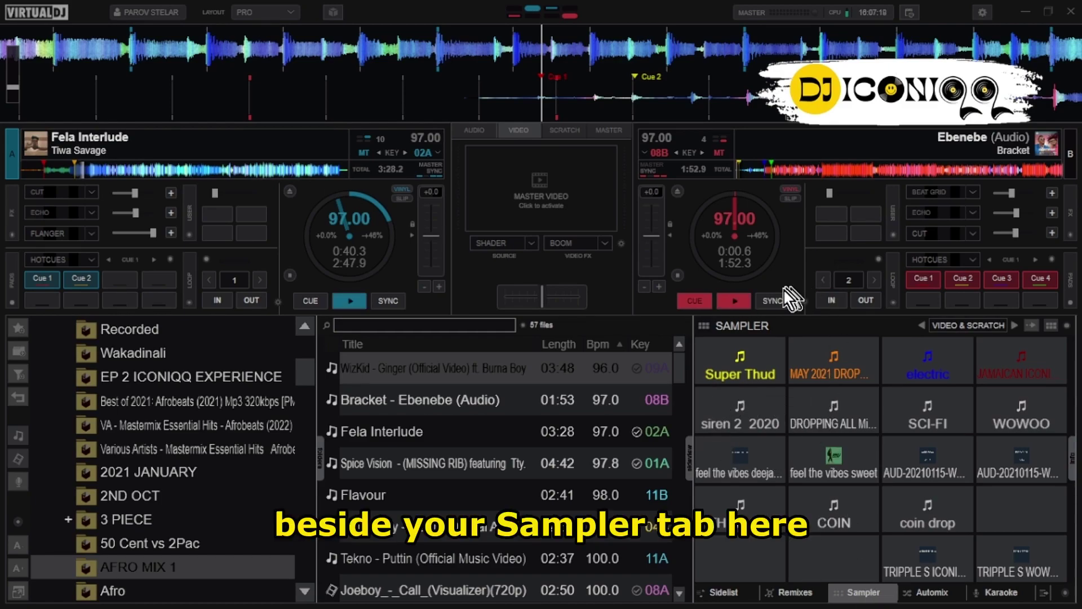
{"action": "left_click", "coordinate": [929, 597]}
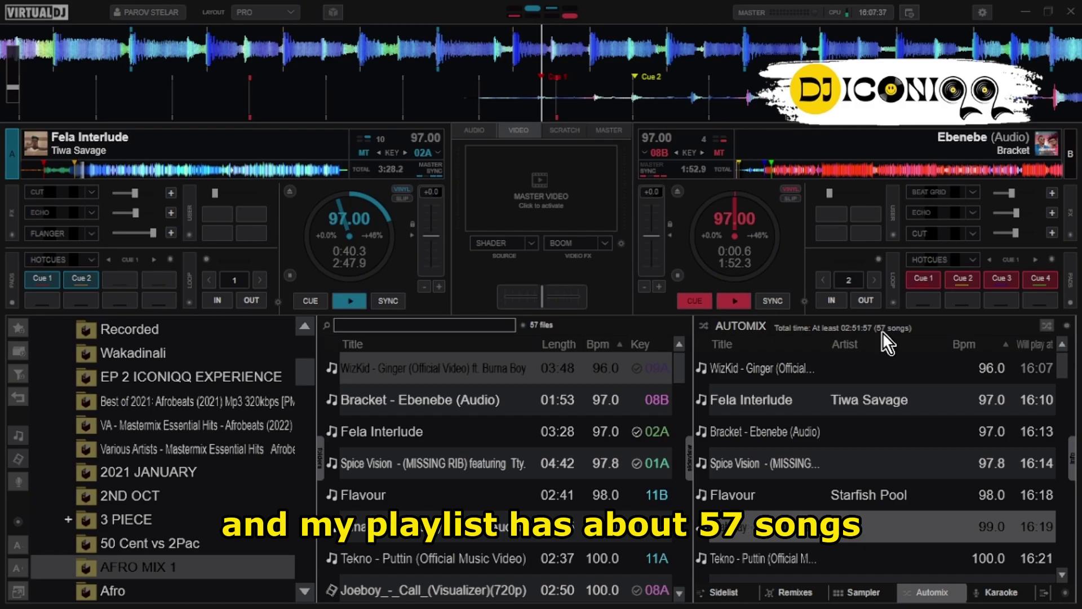
{"action": "left_click", "coordinate": [827, 432]}
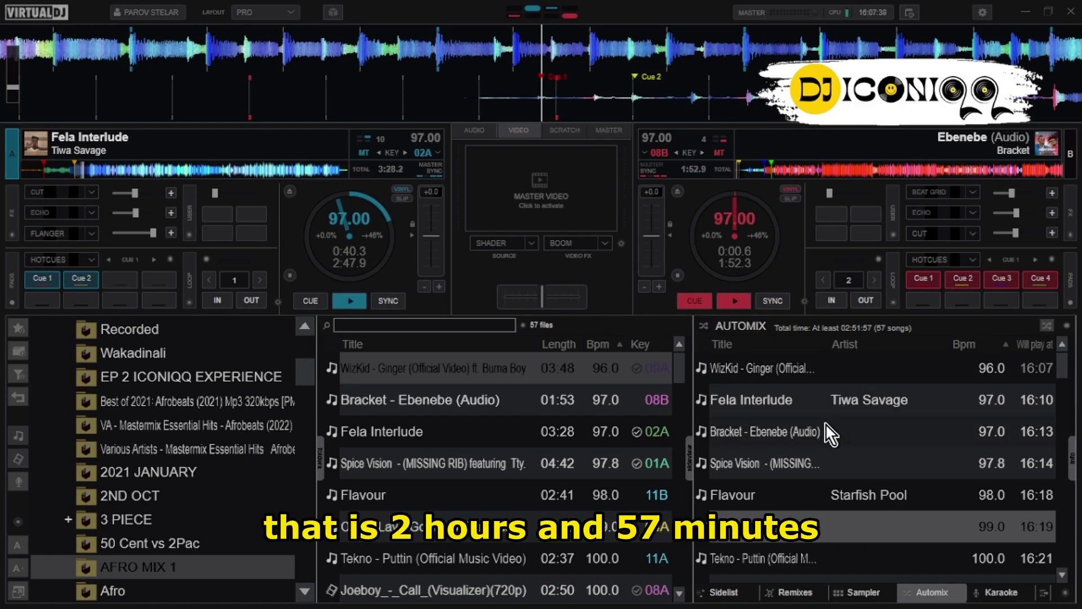
{"action": "key", "text": "ctrl+a"}
{"action": "key", "text": "Delete"}
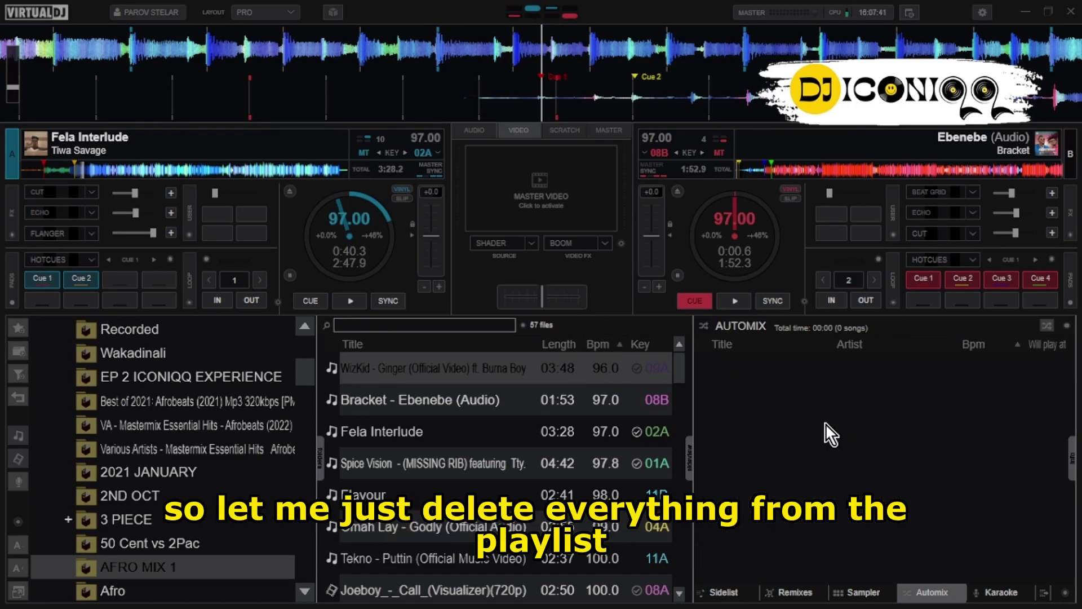
Step: Add 05 - Hip Hop Track from the Serato Demo Tracks crate to the Automix playlist
{"action": "scroll", "coordinate": [138, 401], "scroll_direction": "up", "scroll_amount": 5}
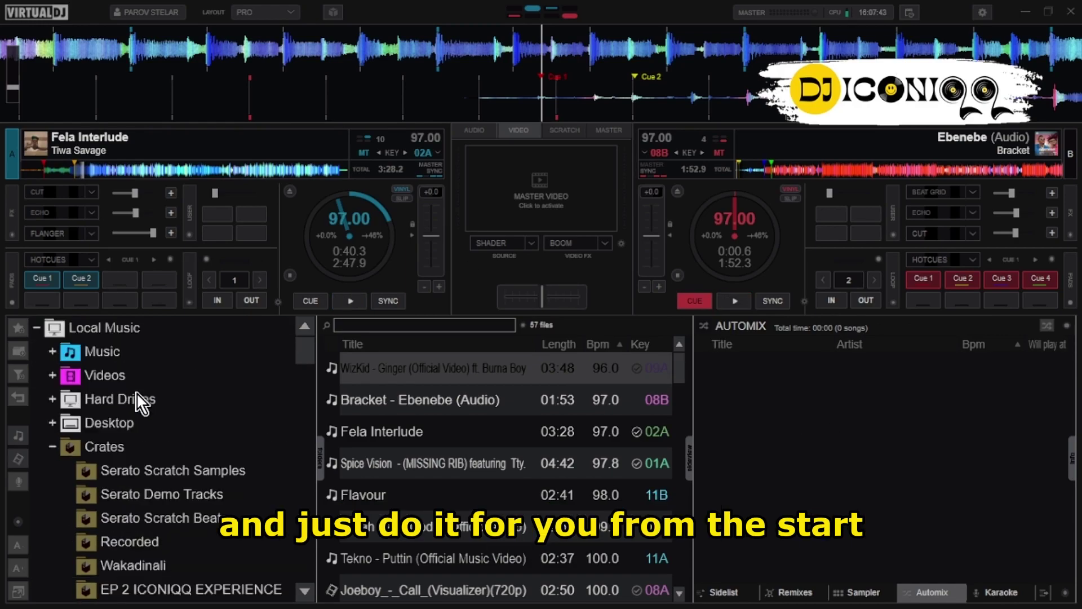
{"action": "left_click", "coordinate": [144, 479]}
{"action": "left_click", "coordinate": [130, 500]}
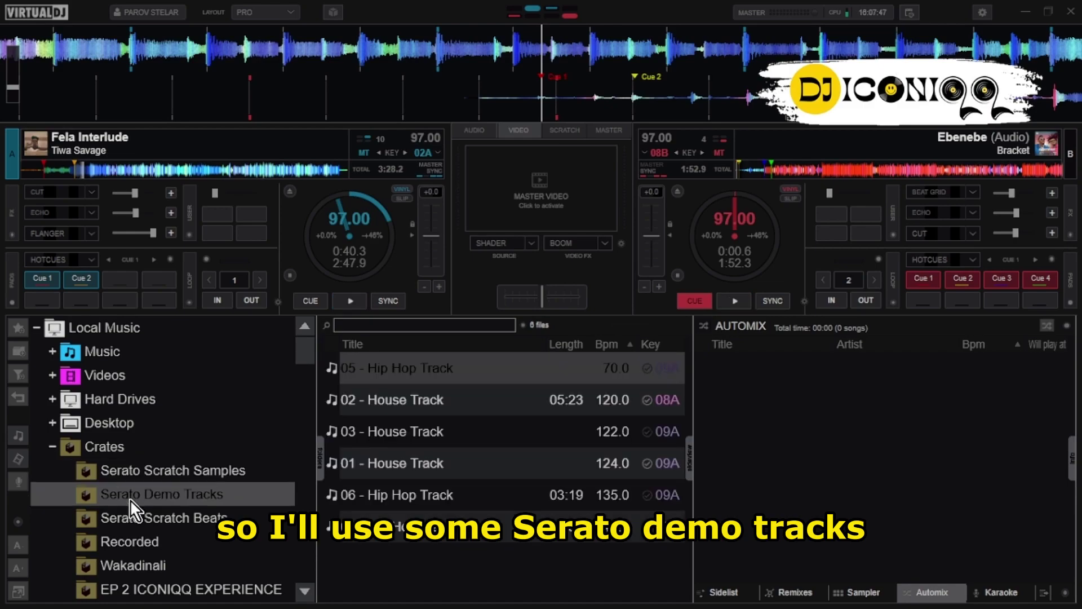
{"action": "scroll", "coordinate": [141, 510], "scroll_direction": "down", "scroll_amount": 1}
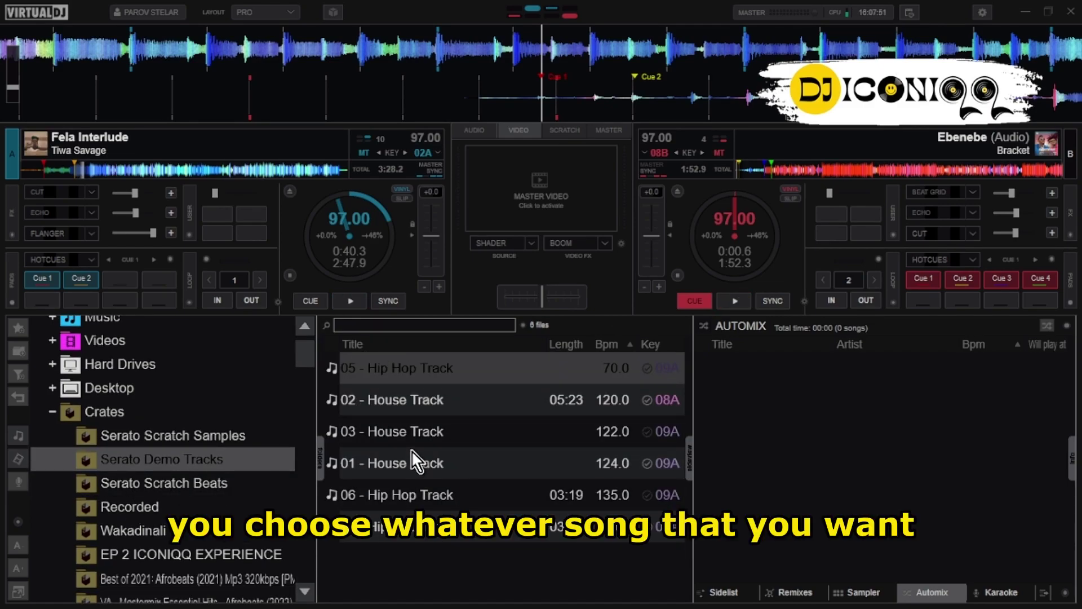
{"action": "left_click_drag", "start_coordinate": [449, 372], "coordinate": [927, 424]}
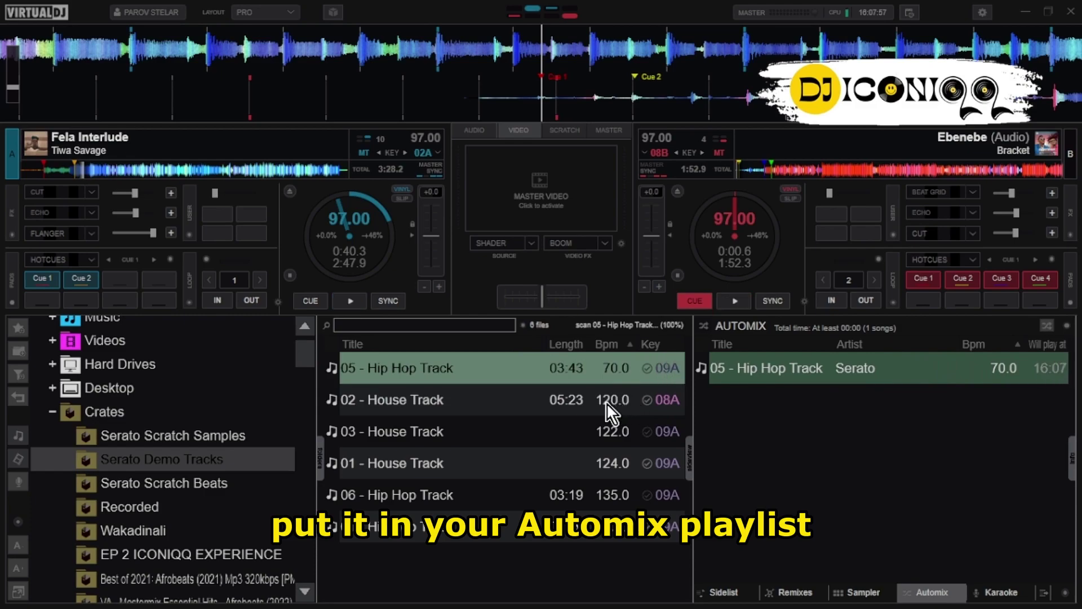
Step: Add Scratch Beat 2 and Scratch Beat 4 from the Serato Scratch Beats crate to the Automix playlist
{"action": "left_click", "coordinate": [161, 483]}
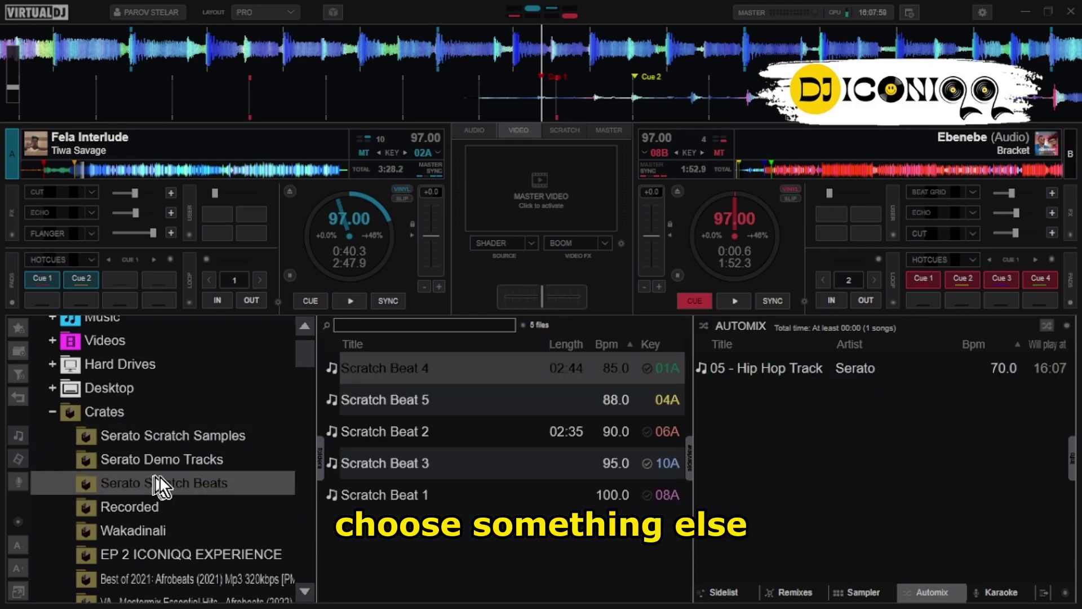
{"action": "left_click_drag", "start_coordinate": [378, 434], "coordinate": [843, 456]}
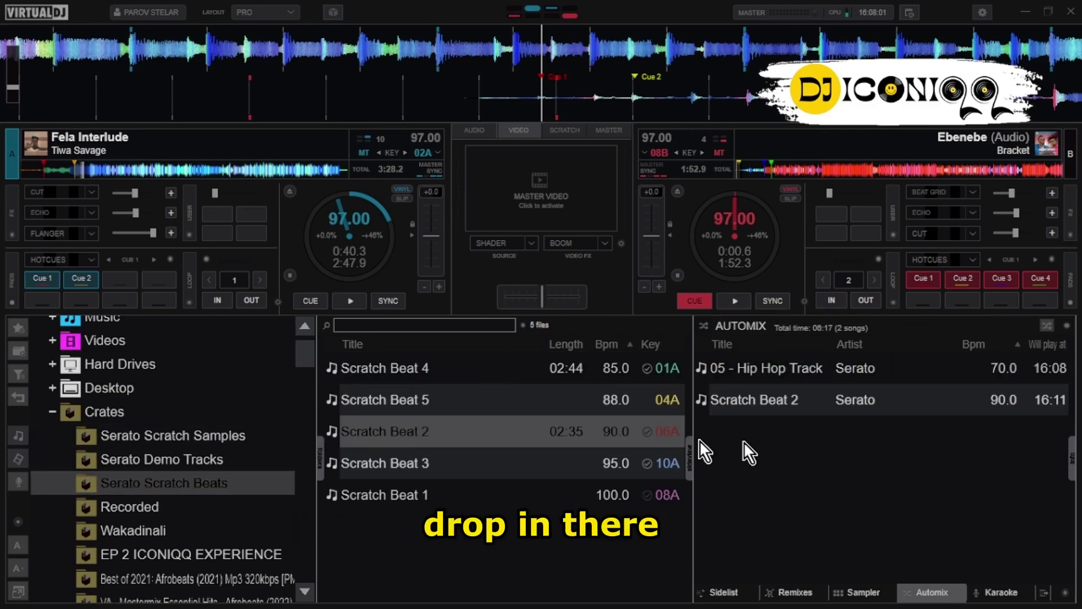
{"action": "left_click_drag", "start_coordinate": [608, 377], "coordinate": [743, 512]}
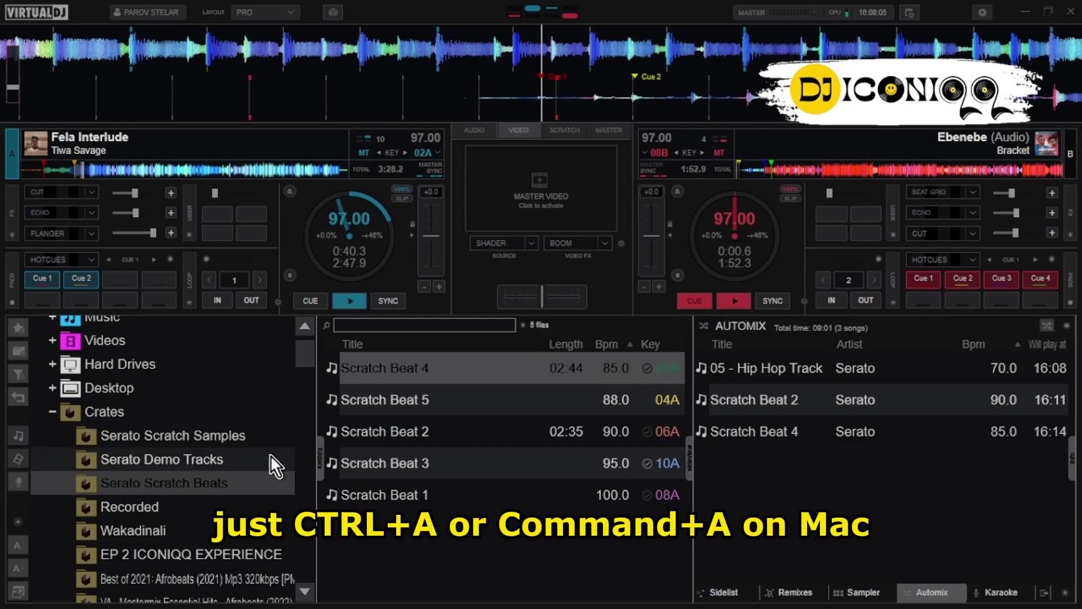
Step: Add 01 - House Track from the Serato Demo Tracks crate to the Automix playlist
{"action": "left_click", "coordinate": [285, 438]}
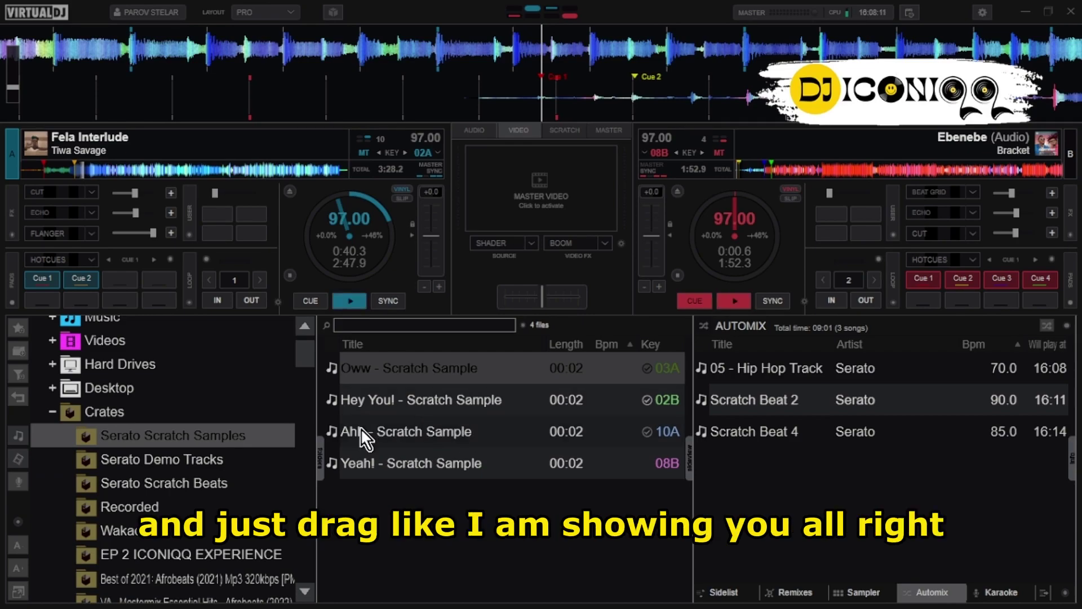
{"action": "left_click", "coordinate": [194, 463]}
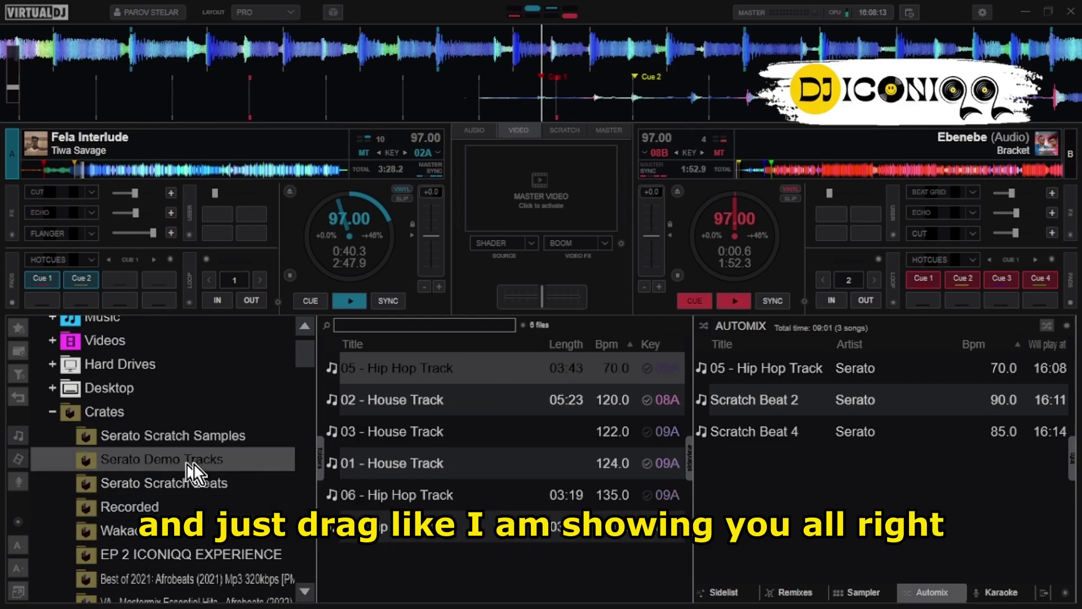
{"action": "left_click_drag", "start_coordinate": [424, 475], "coordinate": [756, 490]}
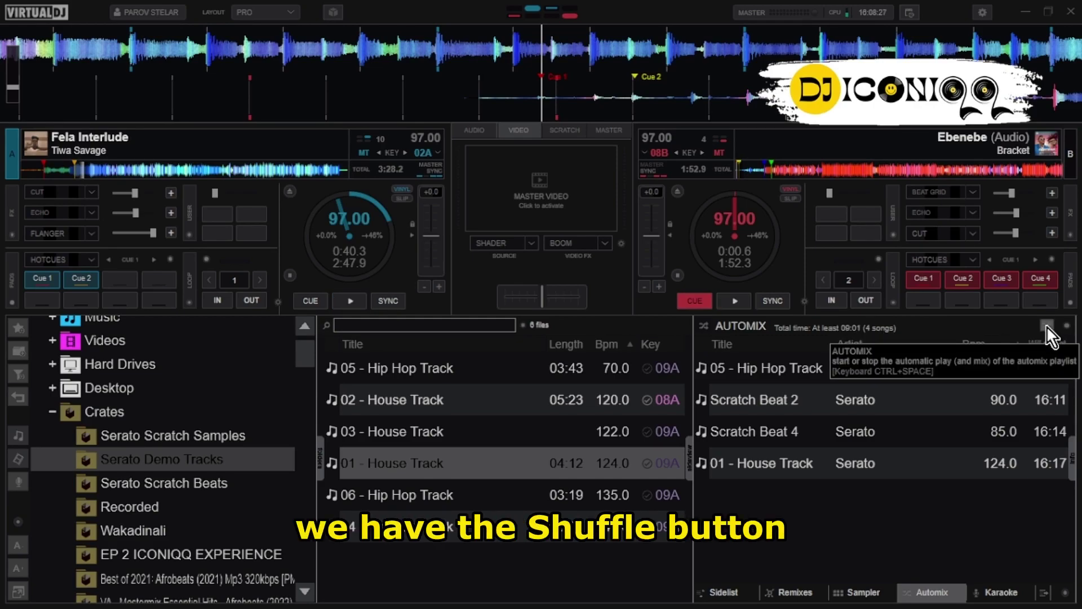
Step: Eject the loaded songs from deck B and deck A
{"action": "left_click", "coordinate": [678, 191]}
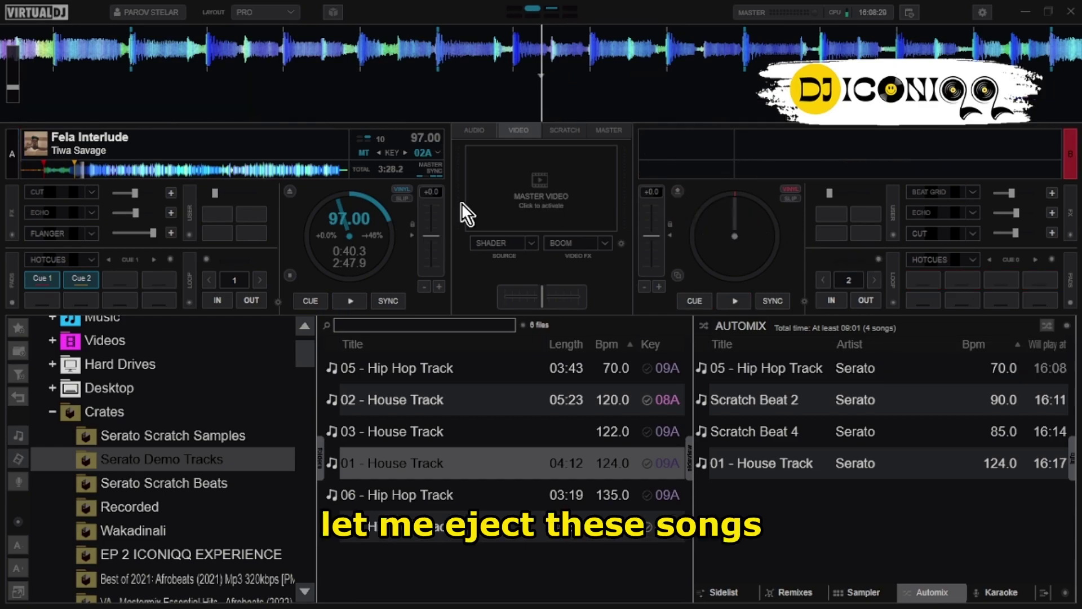
{"action": "left_click", "coordinate": [289, 191]}
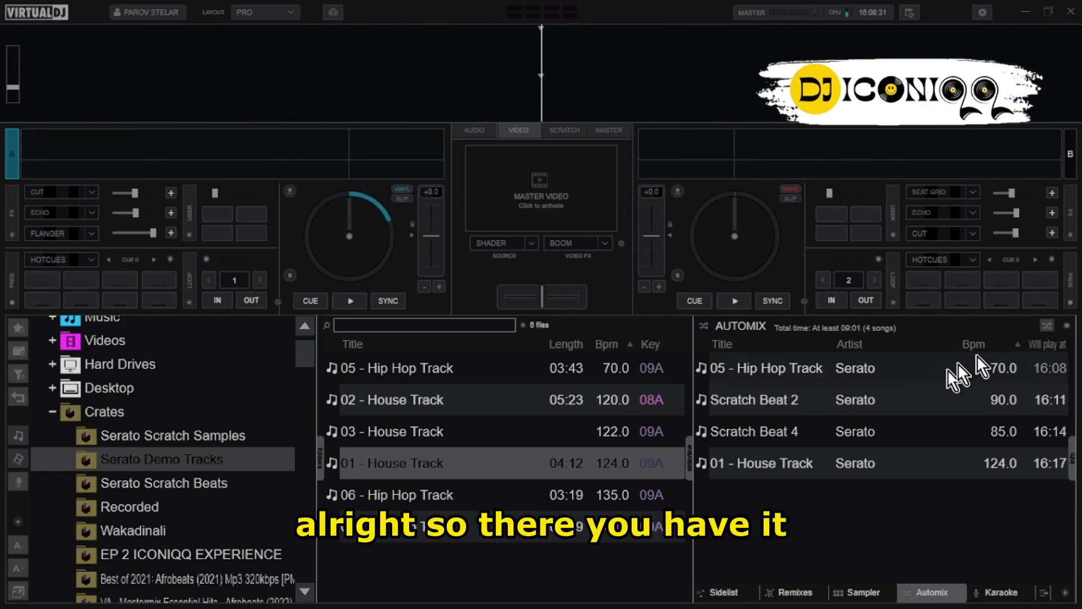
Step: Inspect the transition between Scratch Beat 4 and 01 - House Track in the Automix Editor, and close the editor
{"action": "left_click", "coordinate": [1067, 326]}
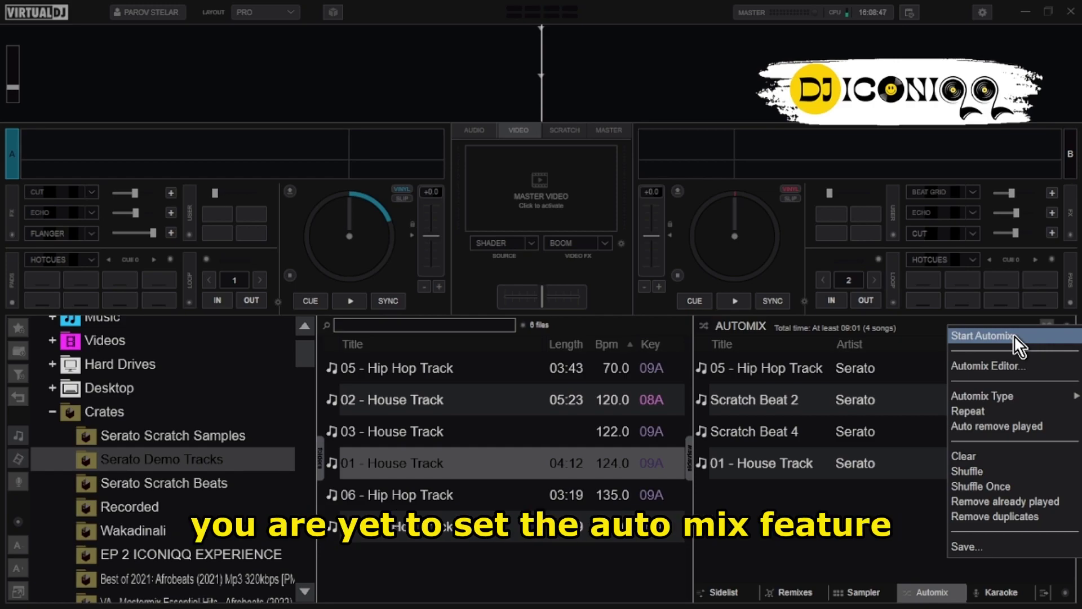
{"action": "left_click", "coordinate": [1005, 367]}
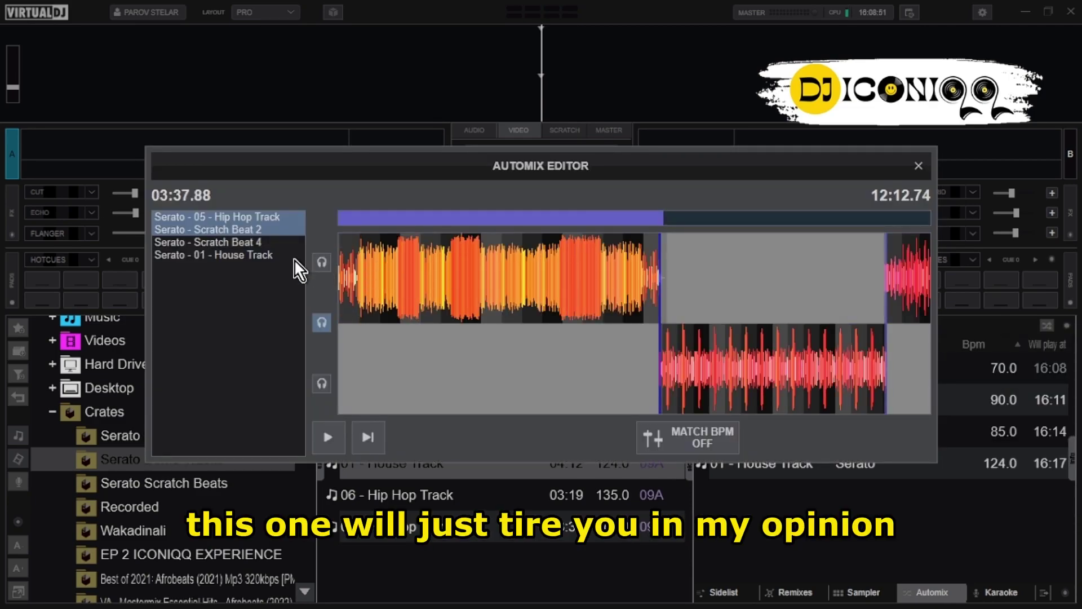
{"action": "left_click", "coordinate": [270, 252]}
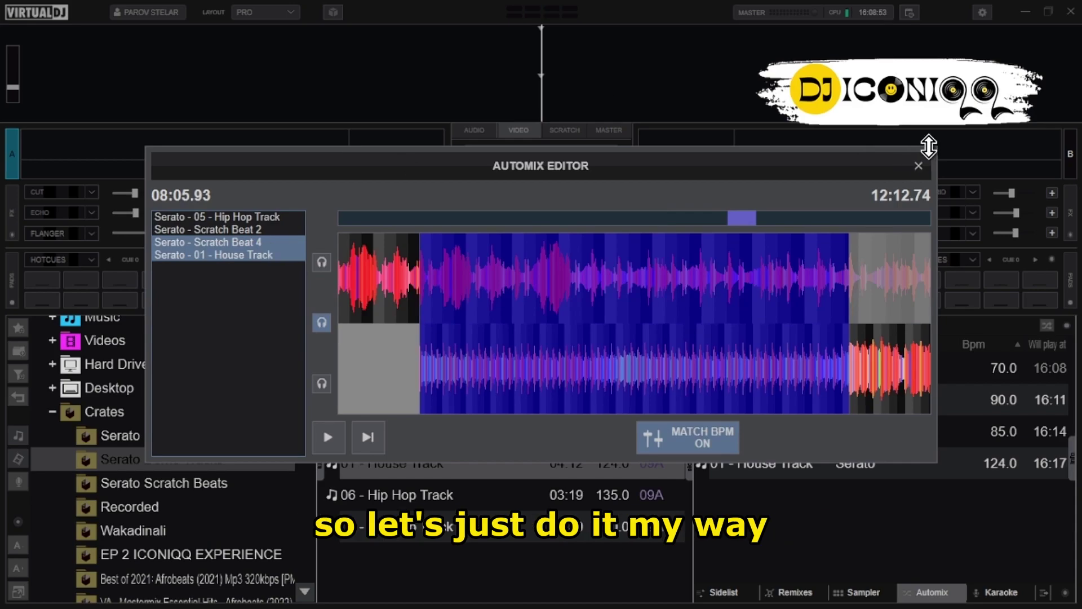
{"action": "left_click", "coordinate": [920, 163]}
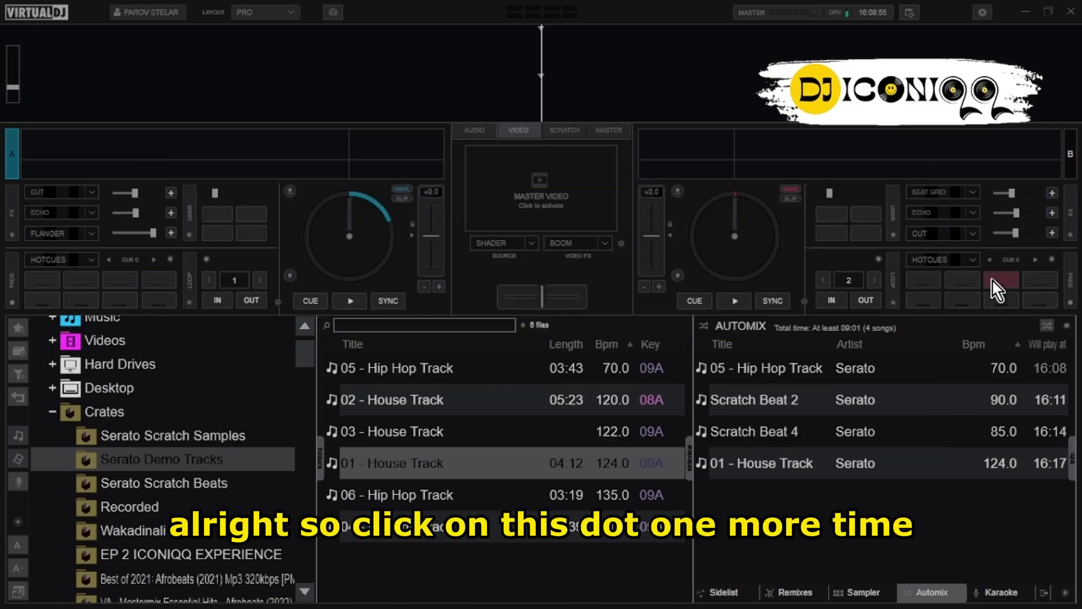
Step: Review the Automix playlist options, such as type, repeat, shuffle and remove duplicates, without choosing any
{"action": "left_click", "coordinate": [1067, 324]}
{"action": "mouse_move", "coordinate": [1023, 390]}
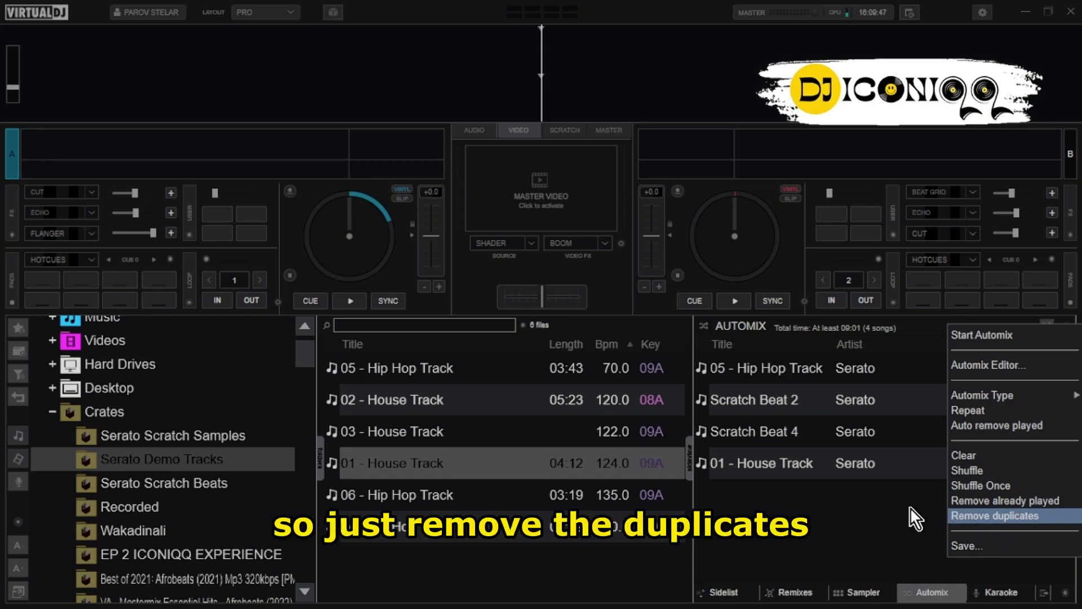
{"action": "left_click", "coordinate": [919, 537]}
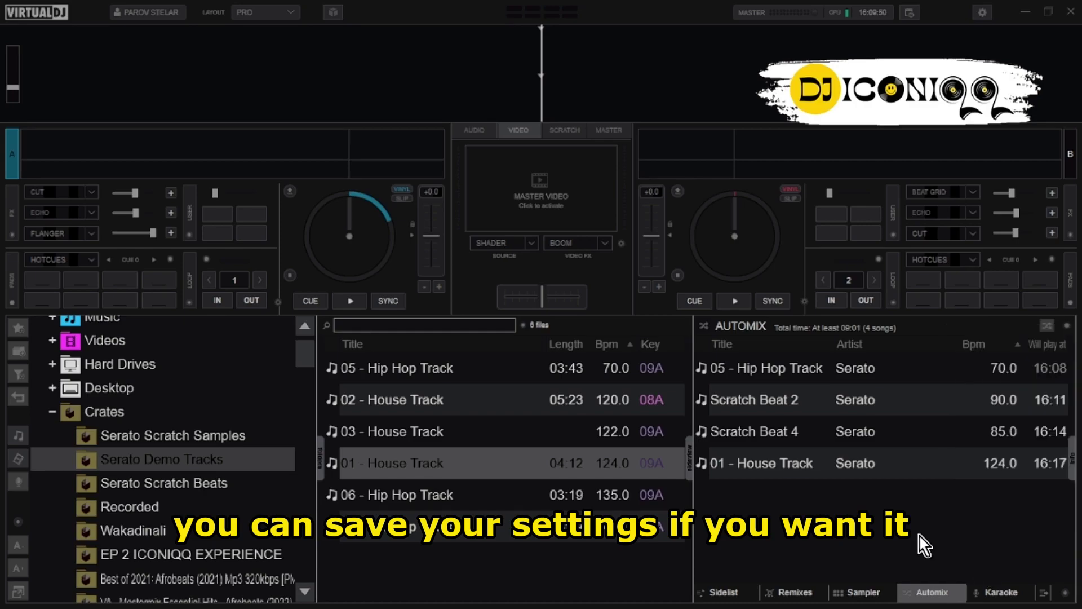
Step: Search the program options for "automix" and show the available automixMode choices
{"action": "left_click", "coordinate": [985, 12]}
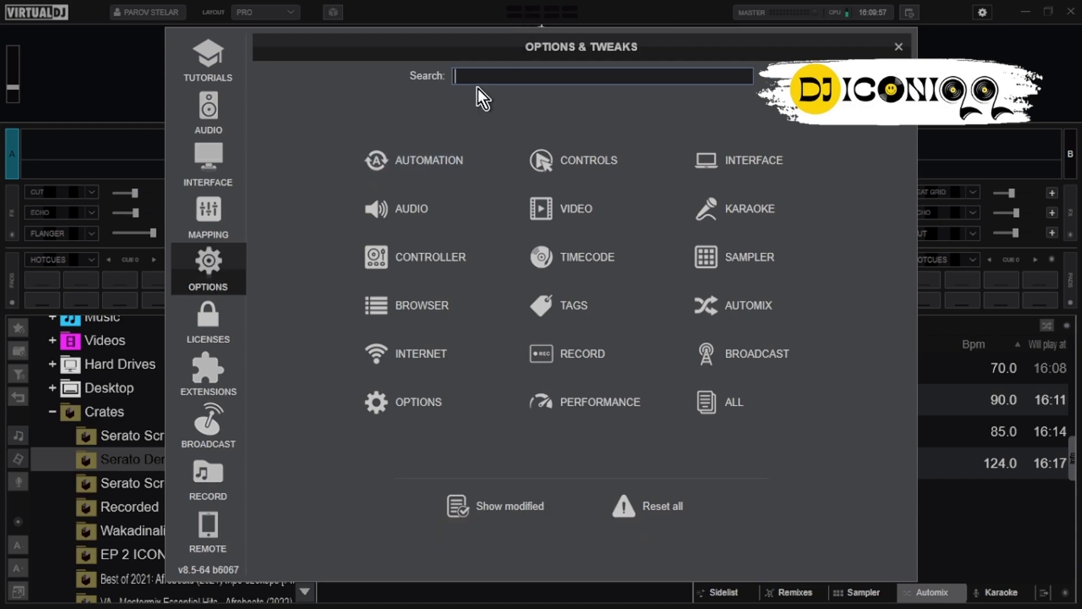
{"action": "type", "text": "automix"}
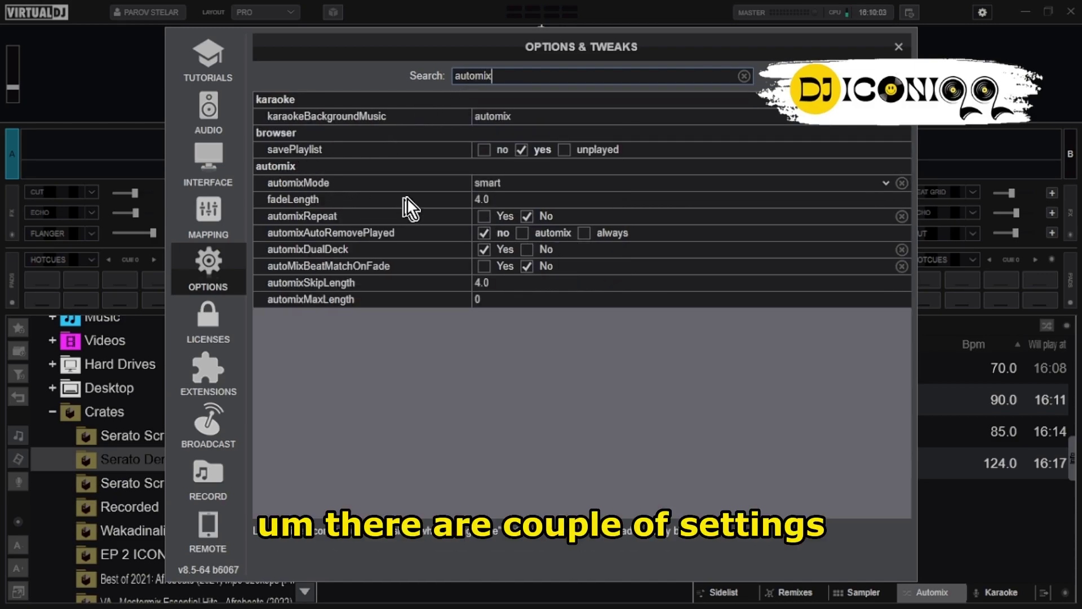
{"action": "left_click", "coordinate": [485, 186]}
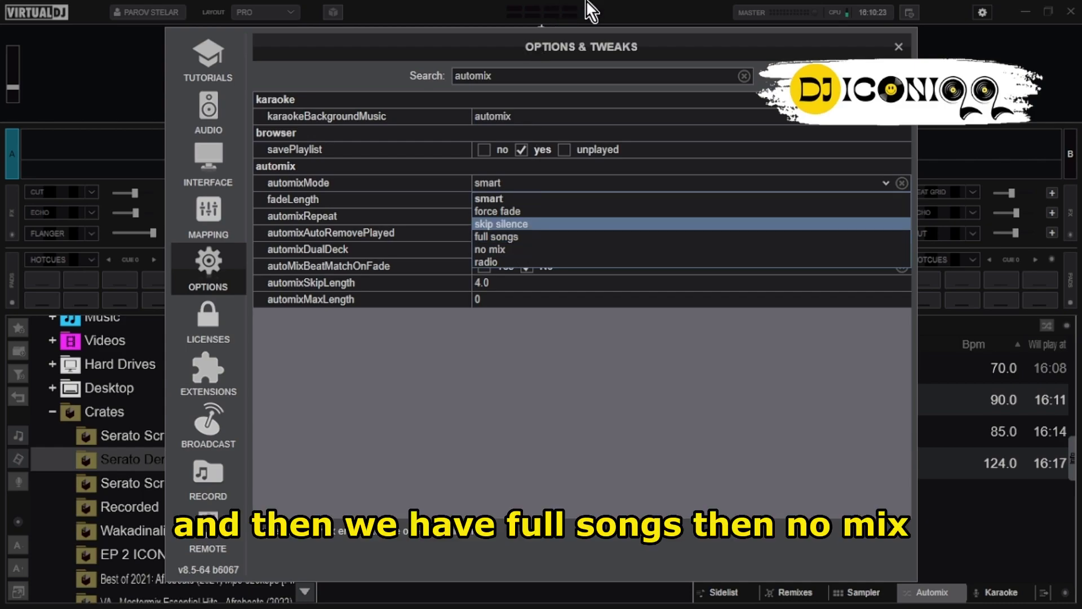
{"action": "key", "text": "alt+Tab"}
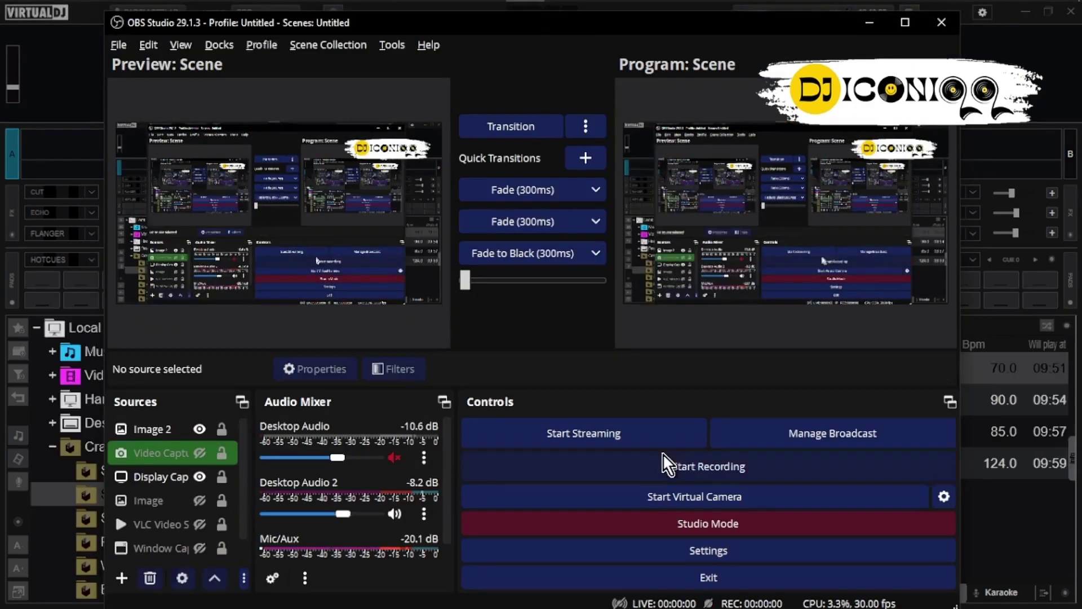
{"action": "left_click", "coordinate": [668, 465]}
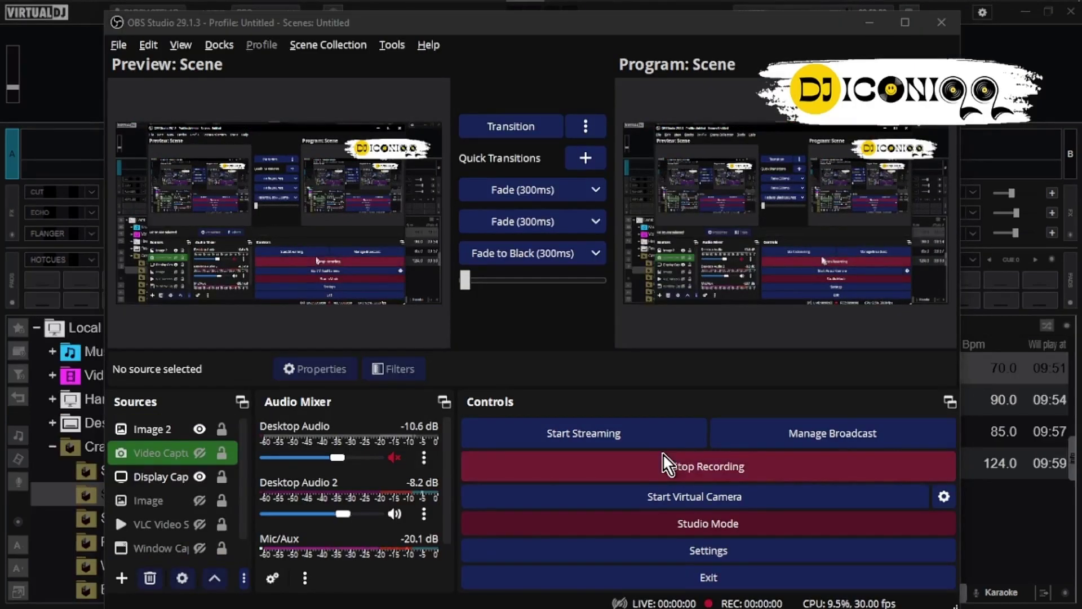
{"action": "key", "text": "alt+Tab"}
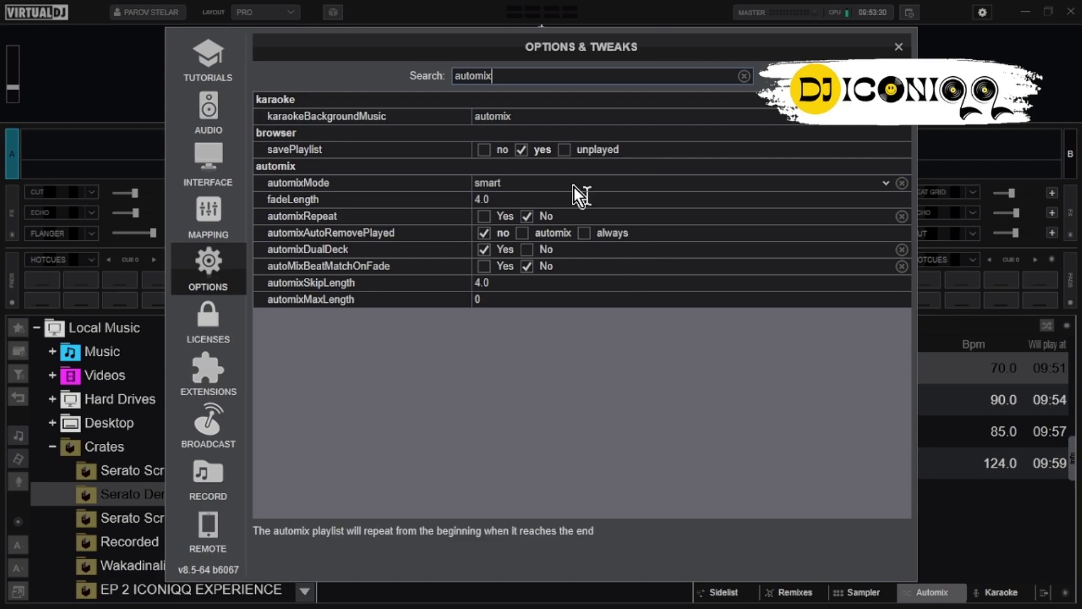
Step: Review the automixMode choices, set autoMixBeatMatchOnFade to Yes and close the options
{"action": "left_click", "coordinate": [514, 185]}
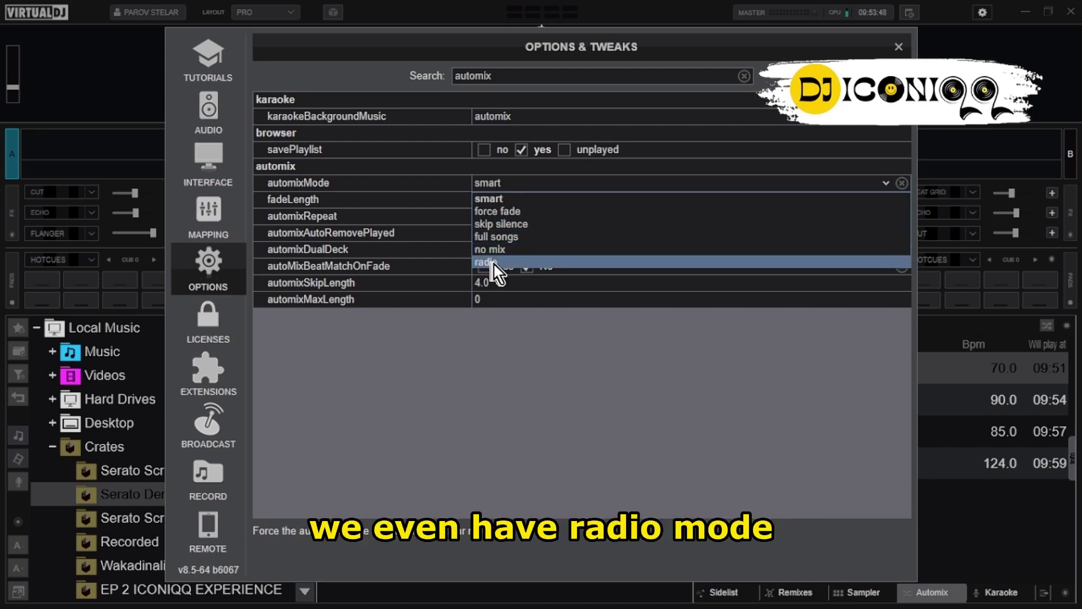
{"action": "left_click", "coordinate": [506, 184]}
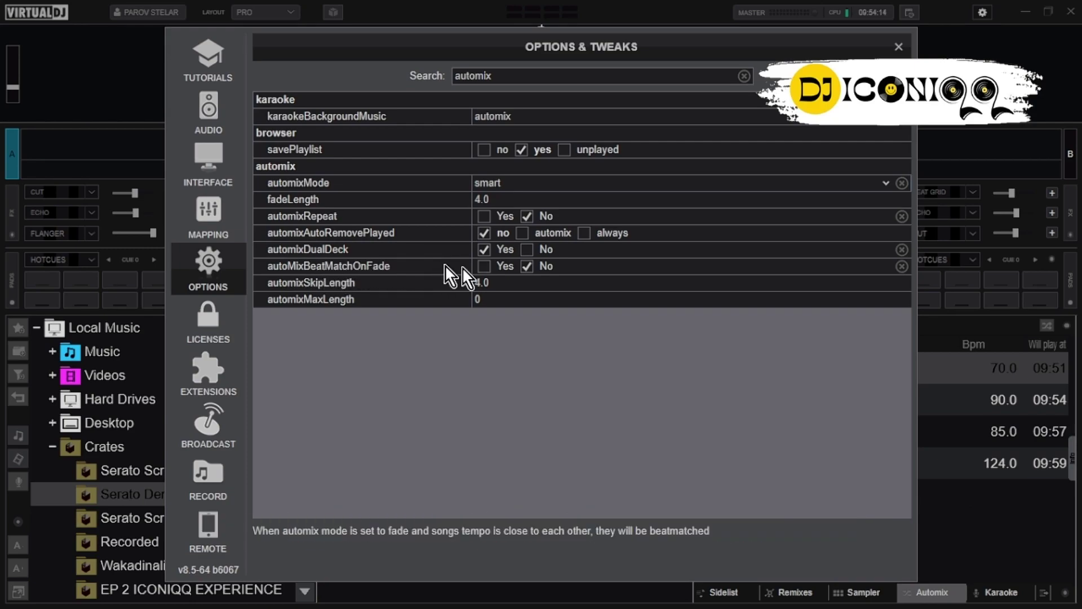
{"action": "left_click", "coordinate": [484, 266]}
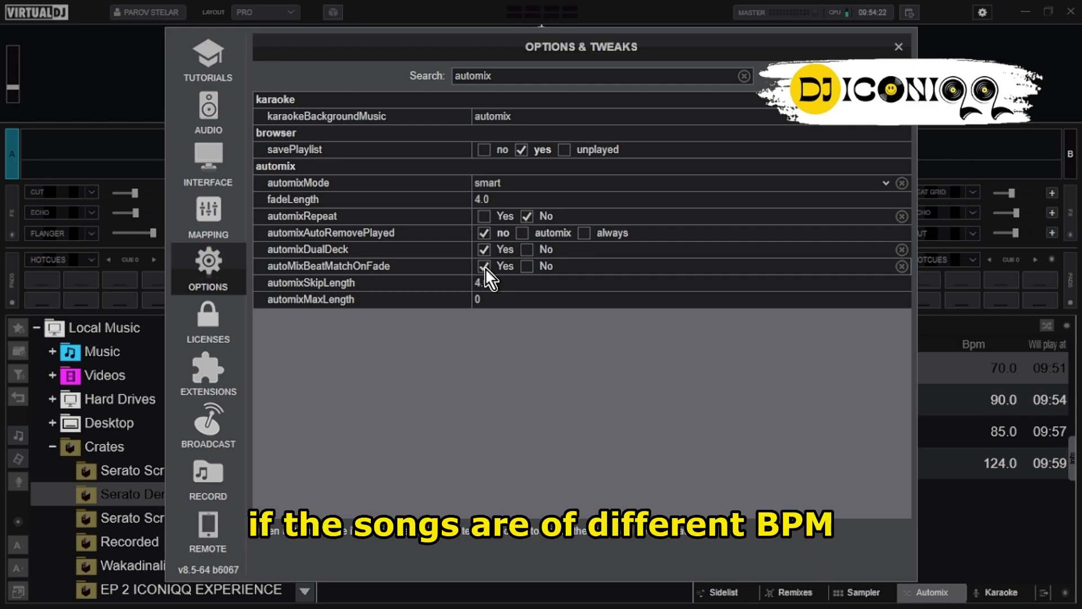
{"action": "left_click", "coordinate": [898, 46]}
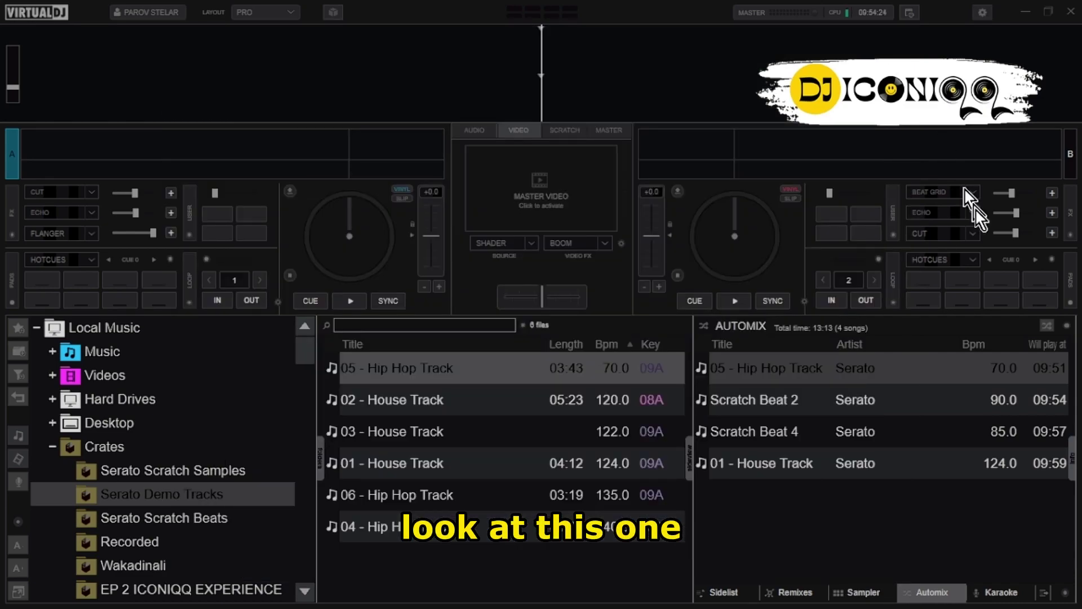
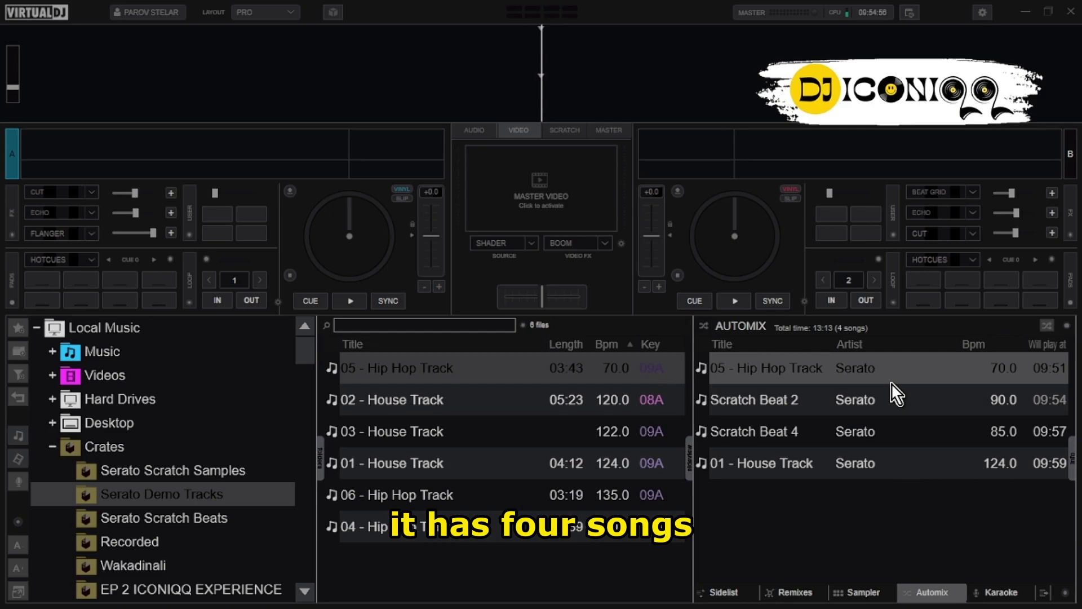
Step: Add all tracks from crate 1 to the Automix playlist and start Automix
{"action": "scroll", "coordinate": [244, 445], "scroll_direction": "down", "scroll_amount": 3}
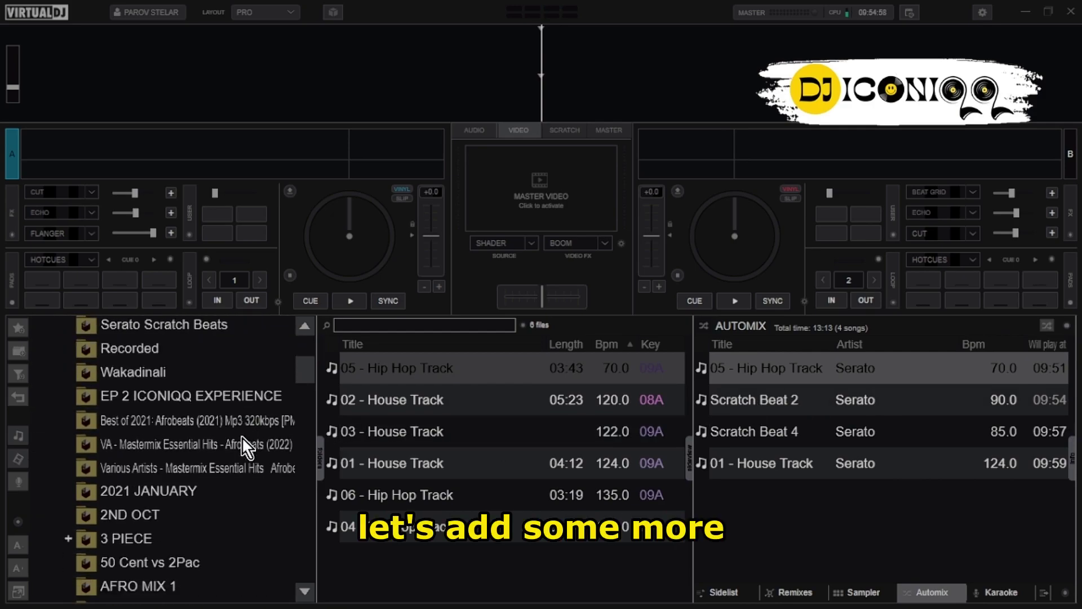
{"action": "scroll", "coordinate": [244, 445], "scroll_direction": "down", "scroll_amount": 5}
{"action": "scroll", "coordinate": [243, 447], "scroll_direction": "down", "scroll_amount": 3}
{"action": "left_click", "coordinate": [231, 451]}
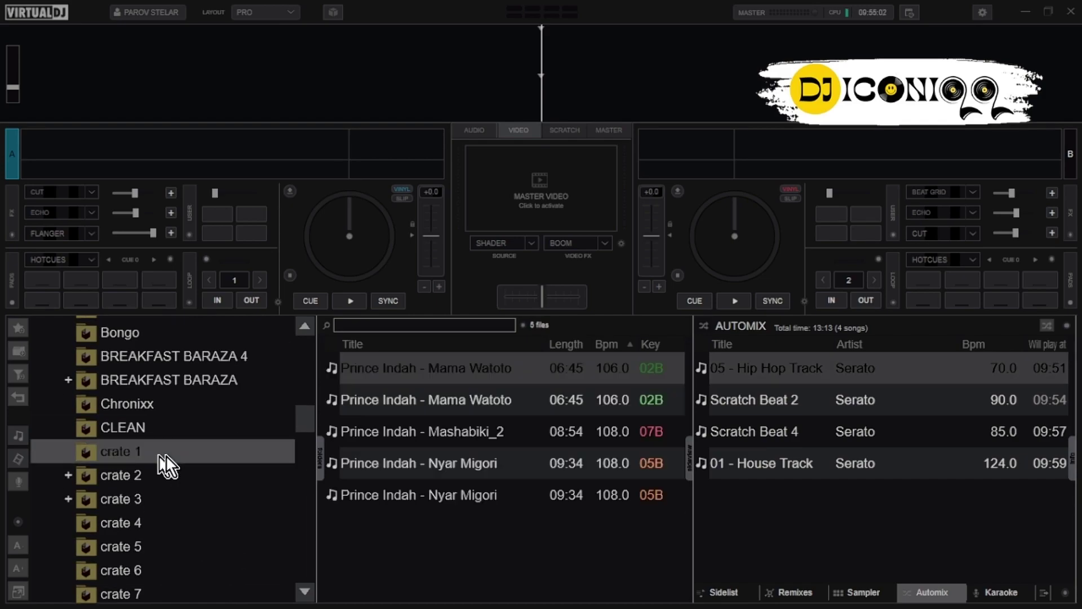
{"action": "left_click", "coordinate": [464, 440]}
{"action": "key", "text": "ctrl+a"}
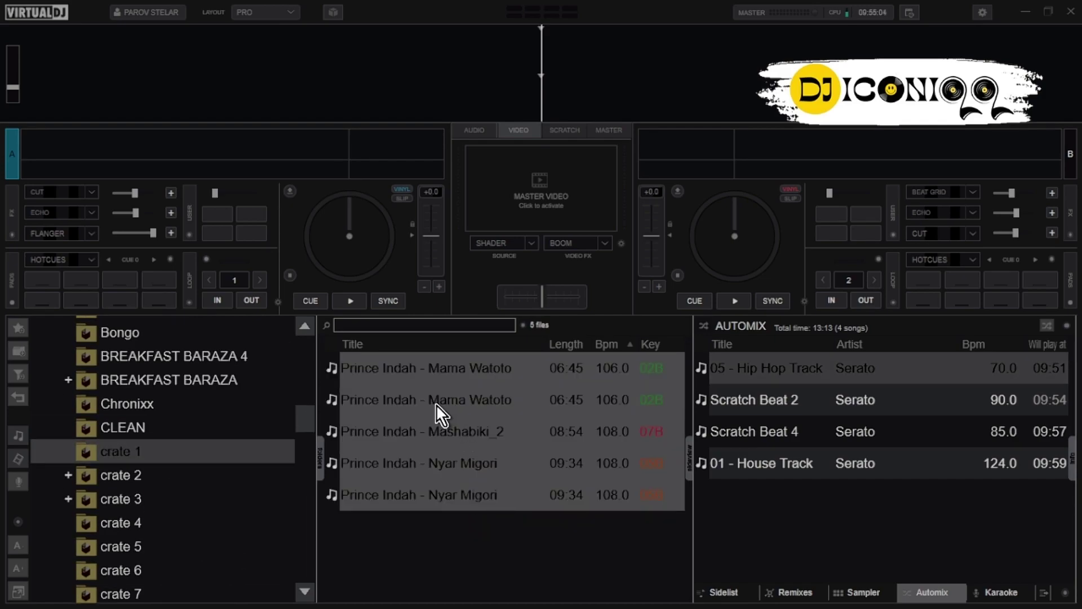
{"action": "left_click_drag", "start_coordinate": [783, 606], "coordinate": [775, 546]}
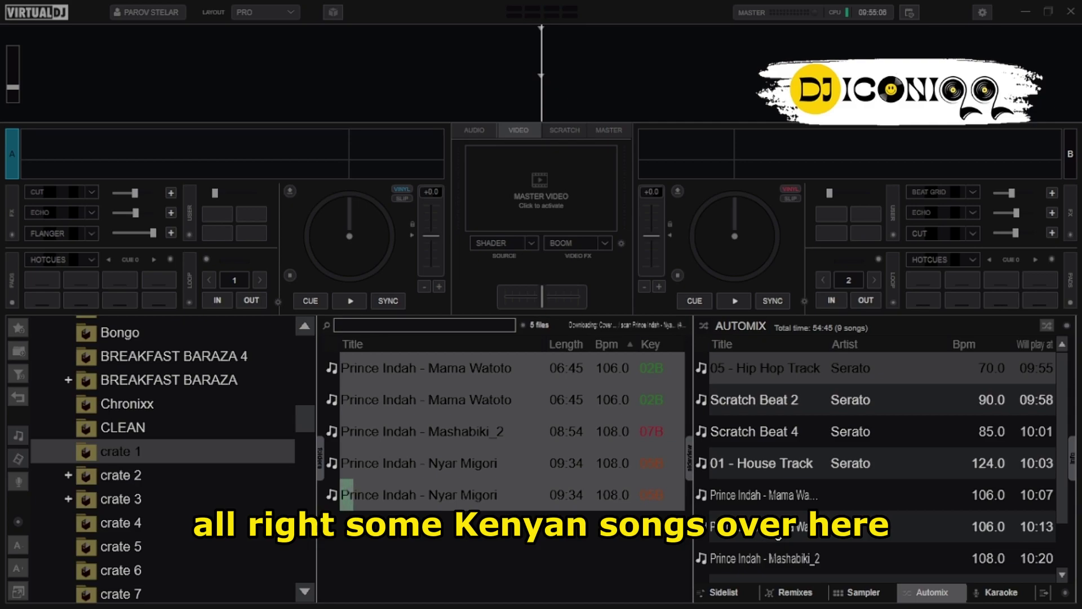
{"action": "left_click", "coordinate": [1065, 326]}
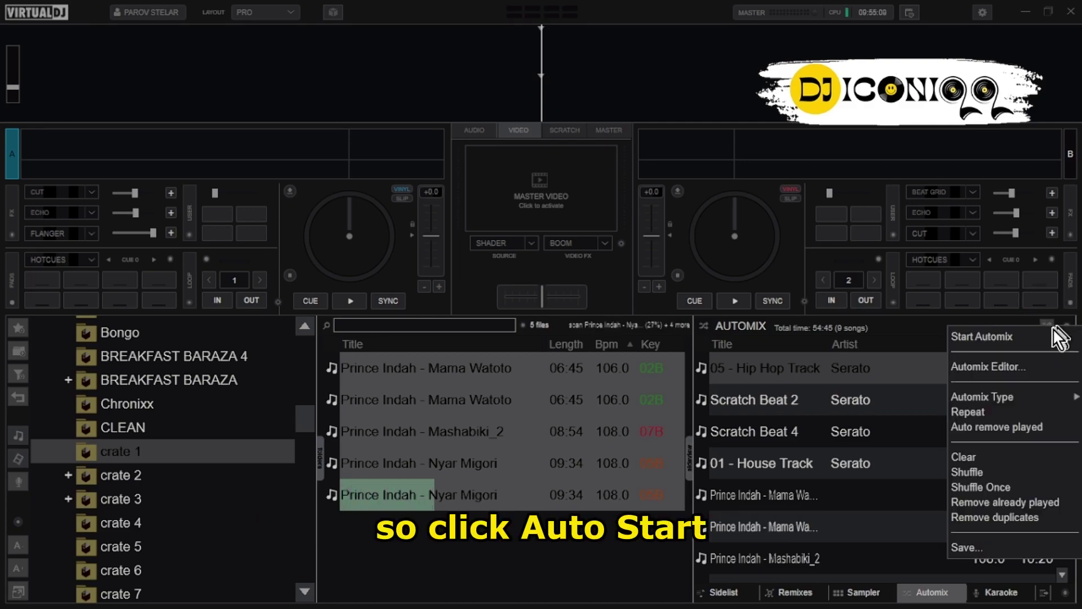
{"action": "left_click", "coordinate": [1023, 336]}
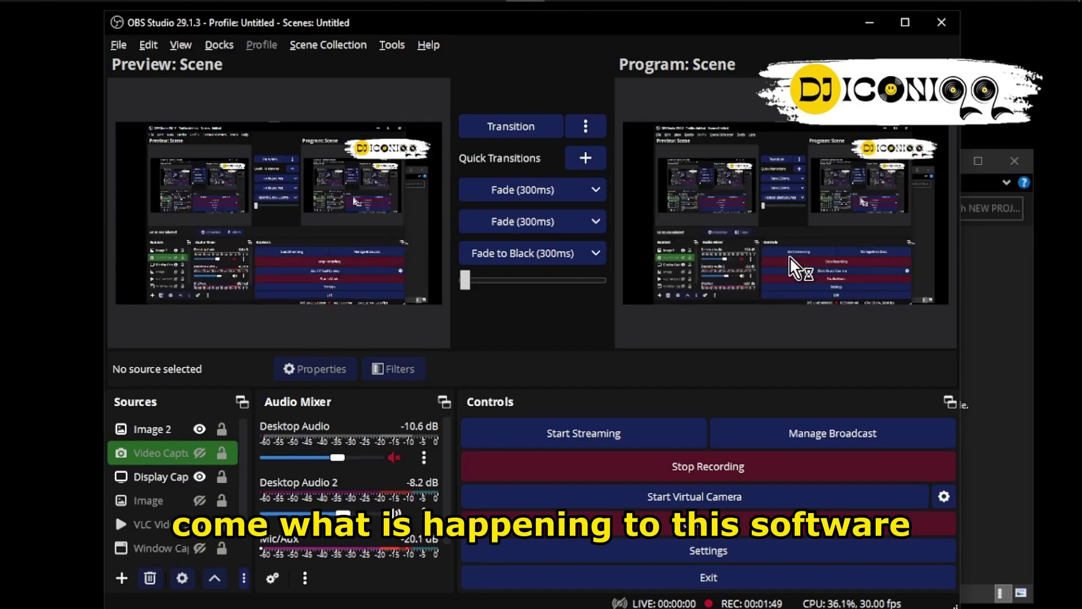
Step: Switch from OBS Studio back to VirtualDJ
{"action": "key", "text": "alt+Tab"}
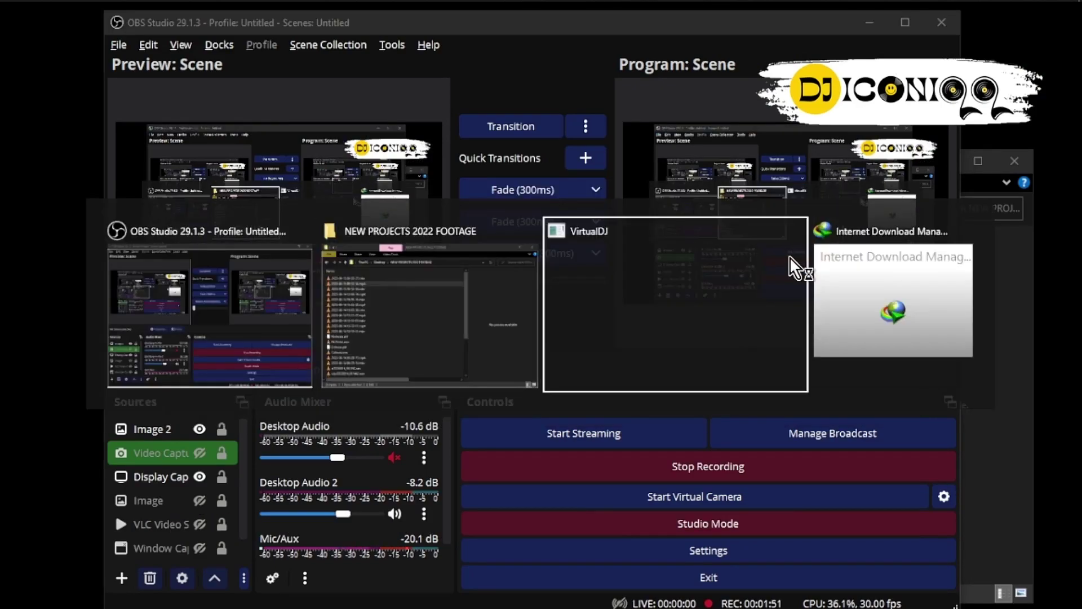
{"action": "key", "text": "alt+Tab"}
{"action": "key", "text": "alt+Tab"}
{"action": "key", "text": "alt+Tab"}
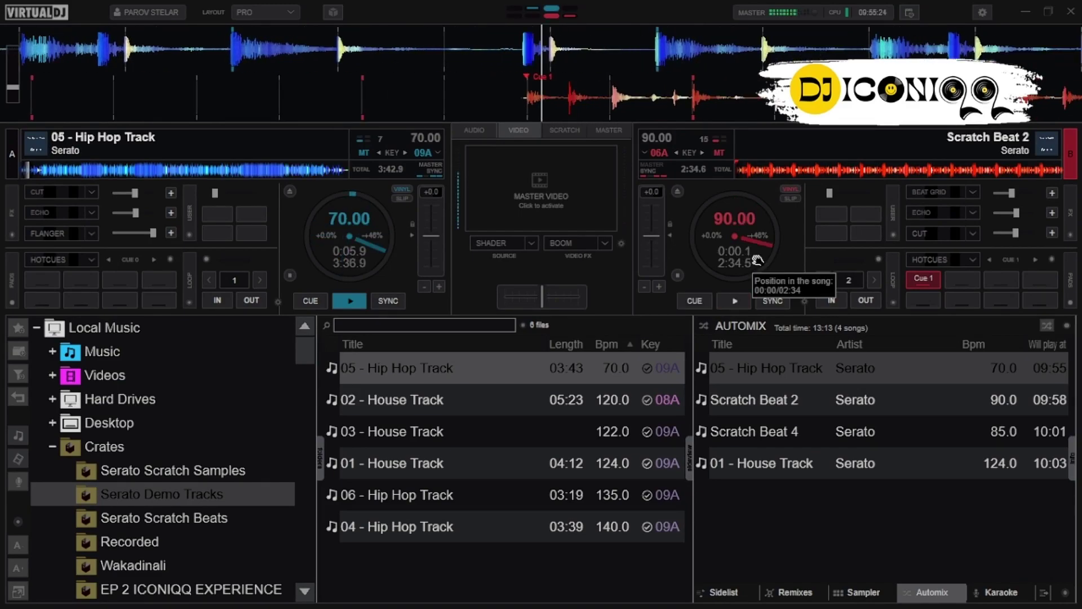
Step: Stop 05 - Hip Hop Track and eject the songs from both decks
{"action": "left_click", "coordinate": [351, 206]}
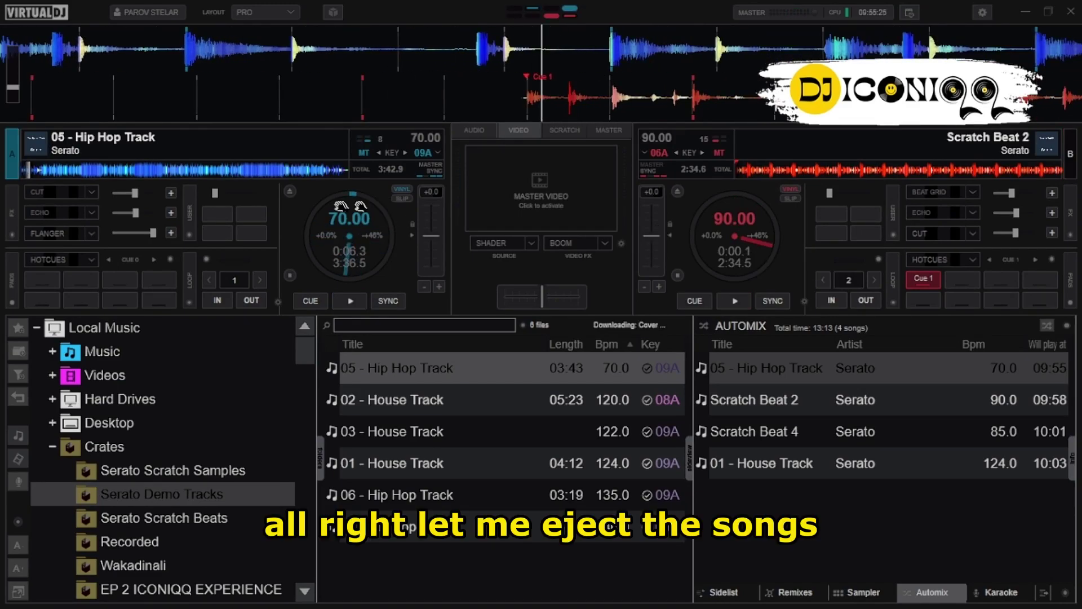
{"action": "left_click", "coordinate": [290, 191]}
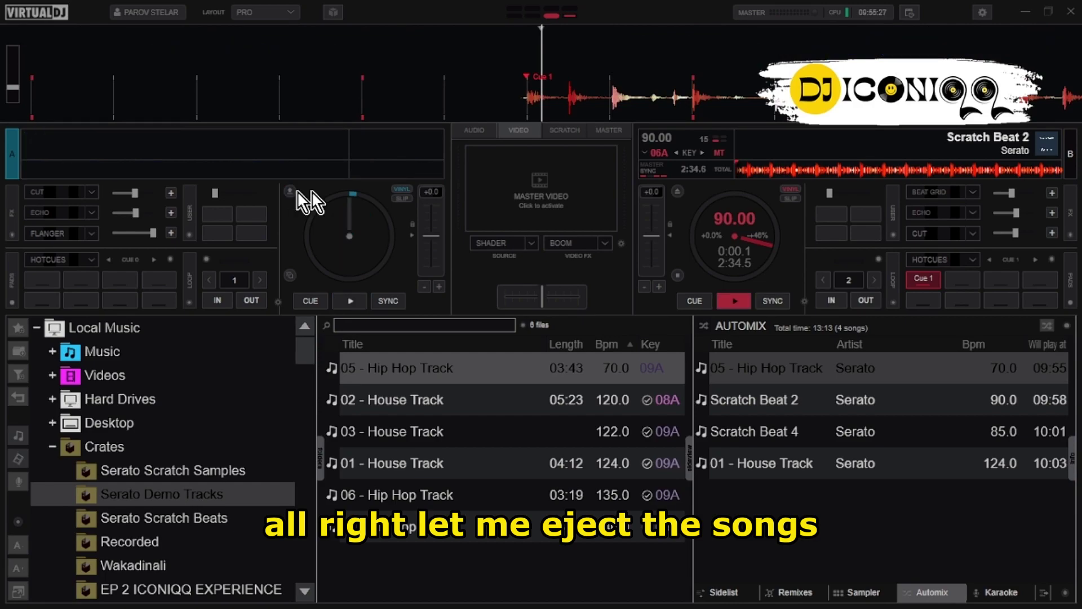
{"action": "left_click", "coordinate": [674, 190]}
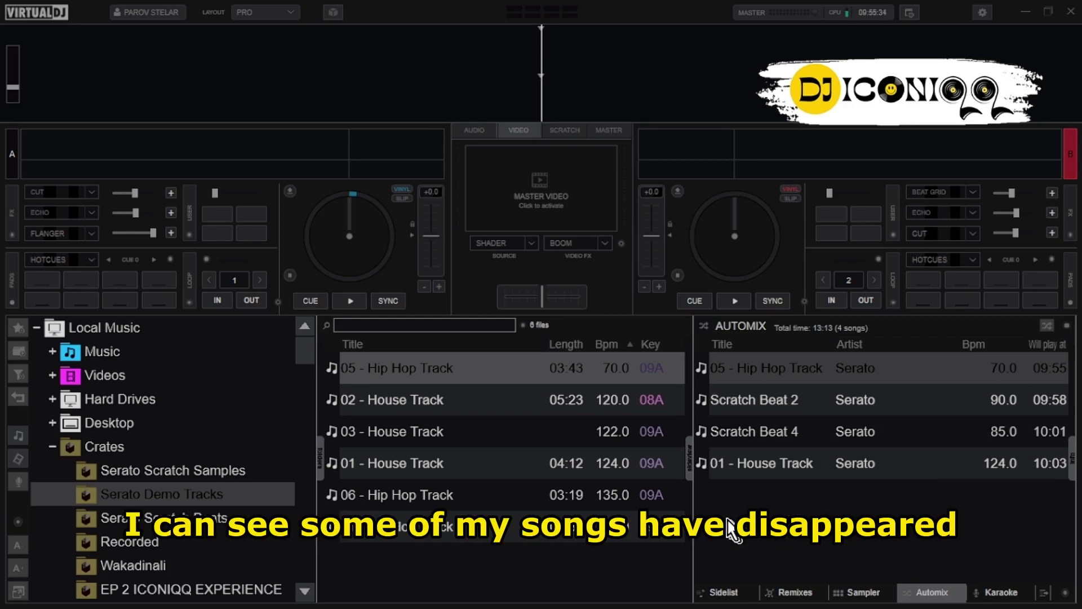
Step: Browse the Recorded, Various Artists - Mastermix Essential Hits, AFRO MIX 1, Afro and 50 Cent vs 2Pac crates for songs to add
{"action": "left_click", "coordinate": [164, 542]}
{"action": "scroll", "coordinate": [163, 544], "scroll_direction": "down", "scroll_amount": 2}
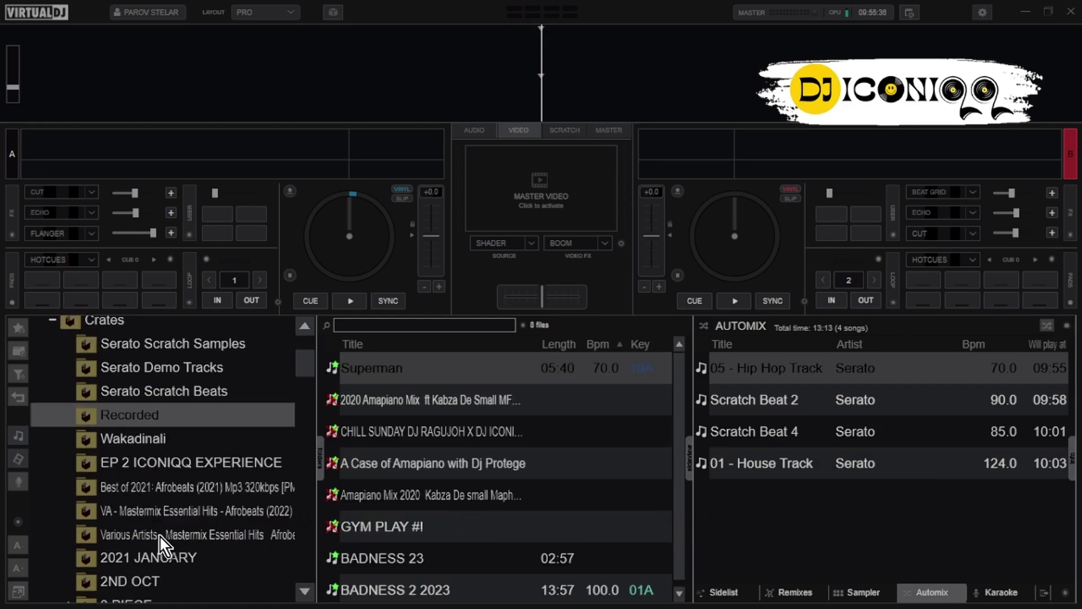
{"action": "left_click", "coordinate": [160, 535]}
{"action": "scroll", "coordinate": [158, 535], "scroll_direction": "down", "scroll_amount": 3}
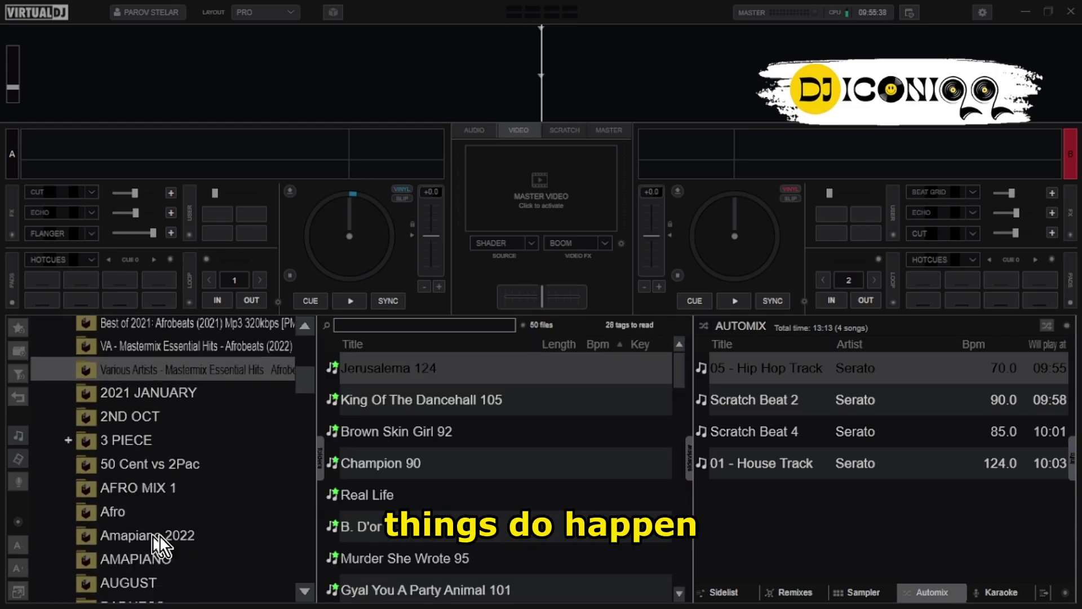
{"action": "left_click", "coordinate": [144, 487]}
{"action": "scroll", "coordinate": [415, 482], "scroll_direction": "down", "scroll_amount": 4}
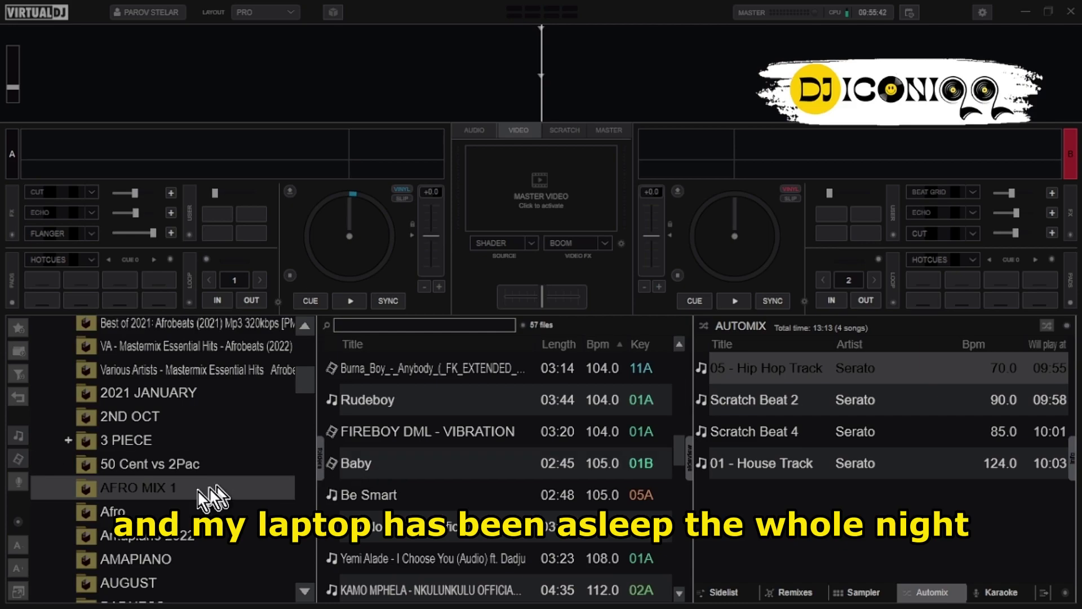
{"action": "left_click", "coordinate": [165, 511]}
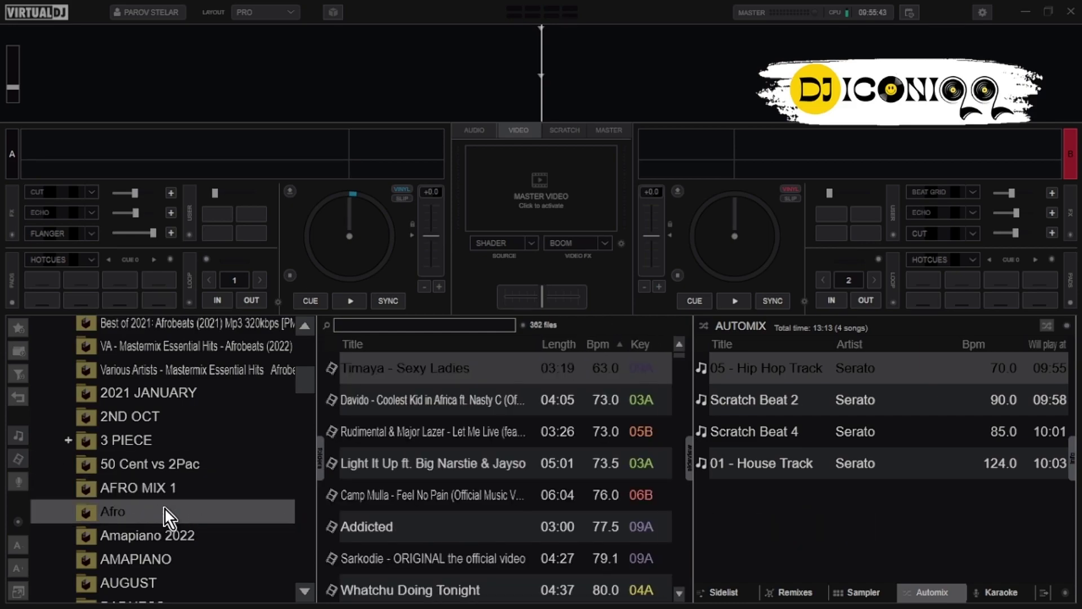
{"action": "left_click", "coordinate": [183, 468]}
{"action": "scroll", "coordinate": [173, 479], "scroll_direction": "down", "scroll_amount": 3}
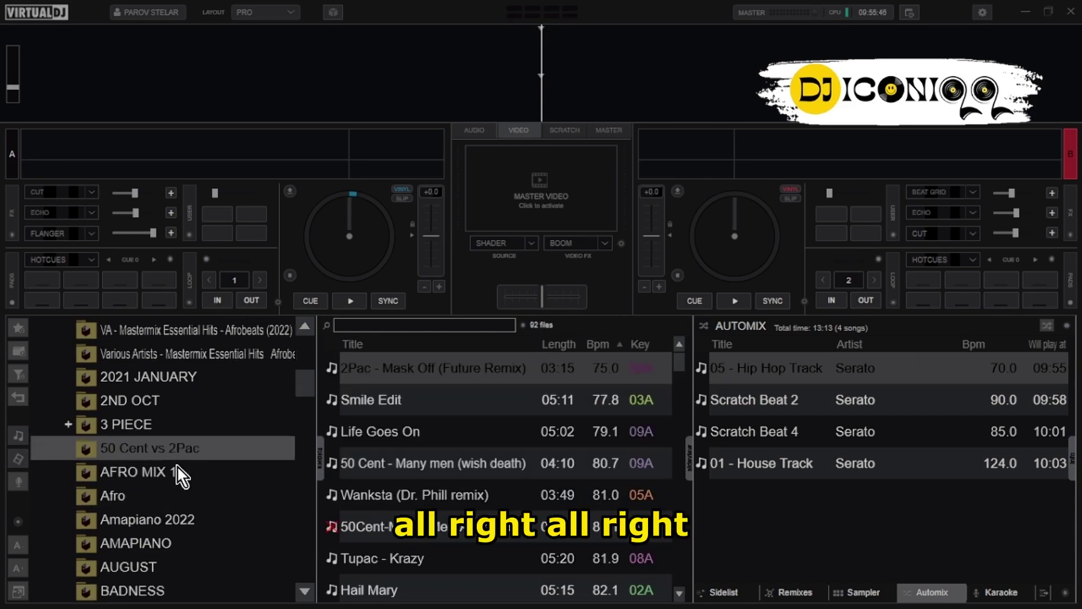
Step: Add all tracks from the AMAPIANO crate to the Automix playlist
{"action": "left_click", "coordinate": [170, 476]}
{"action": "left_click", "coordinate": [391, 444]}
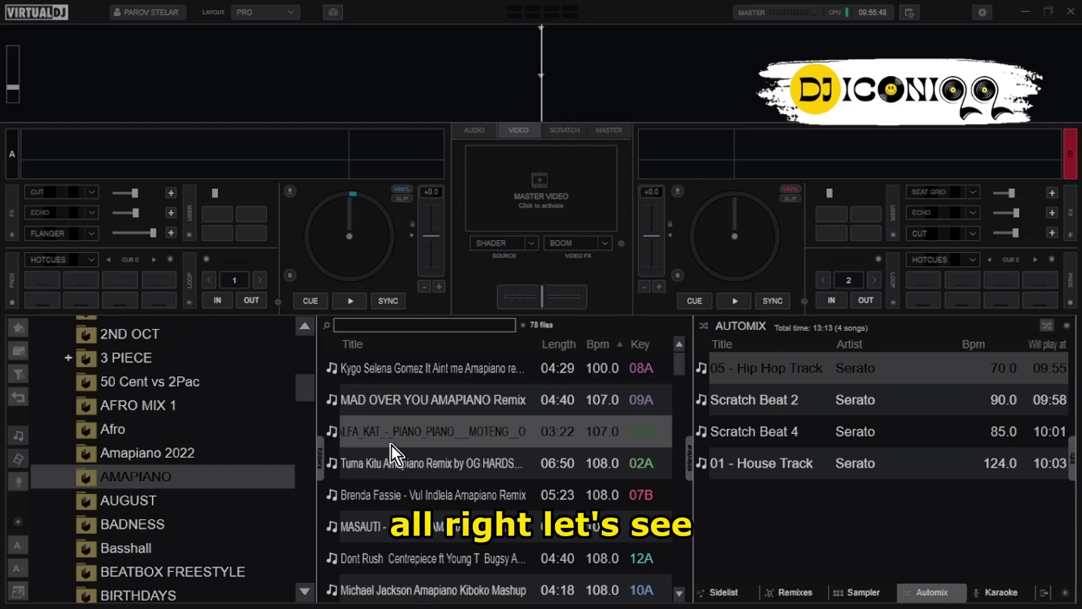
{"action": "key", "text": "ctrl+a"}
{"action": "left_click_drag", "start_coordinate": [470, 482], "coordinate": [840, 541]}
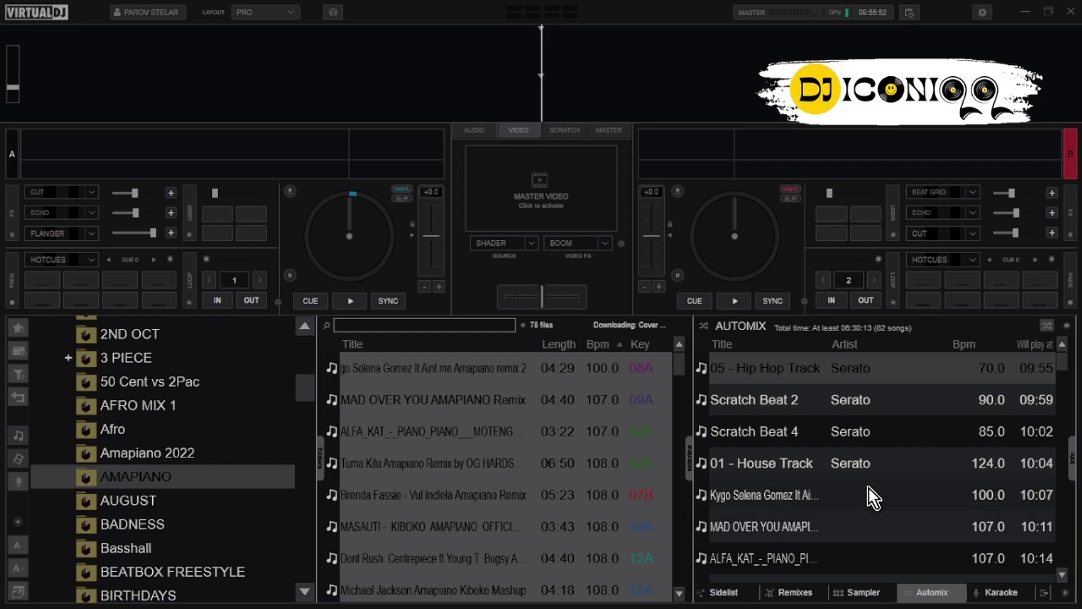
Step: Start Automix on the playlist and lower the computer's sound volume
{"action": "left_click", "coordinate": [1064, 327]}
{"action": "left_click", "coordinate": [1029, 338]}
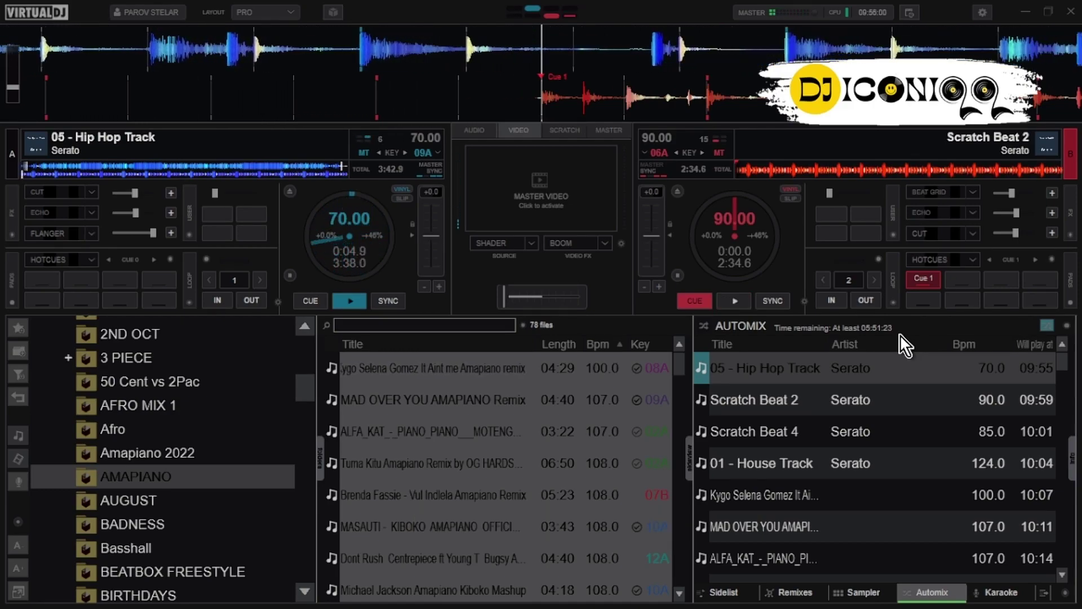
{"action": "key", "text": "XF86AudioLowerVolume"}
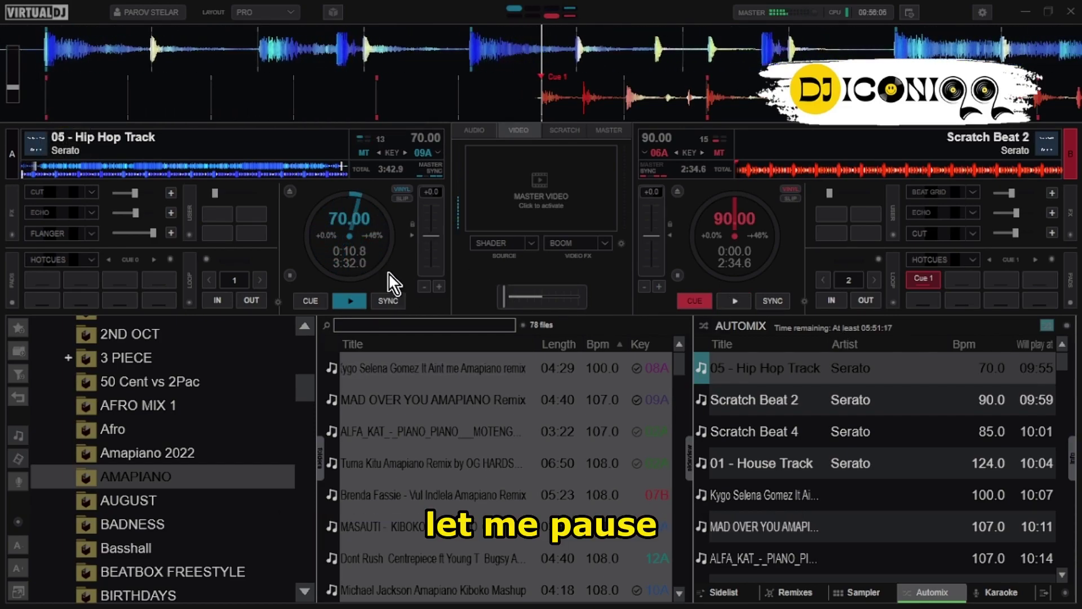
Step: Pause 05 - Hip Hop Track to set hot cue 1 there, and resume playback from near the end of the song
{"action": "key", "text": "space"}
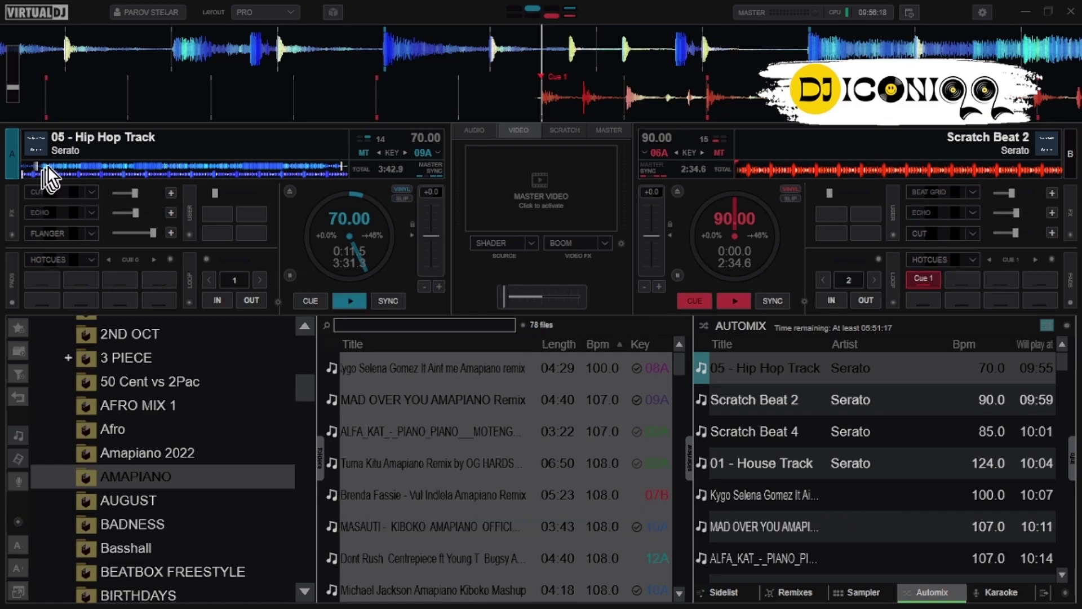
{"action": "key", "text": "1"}
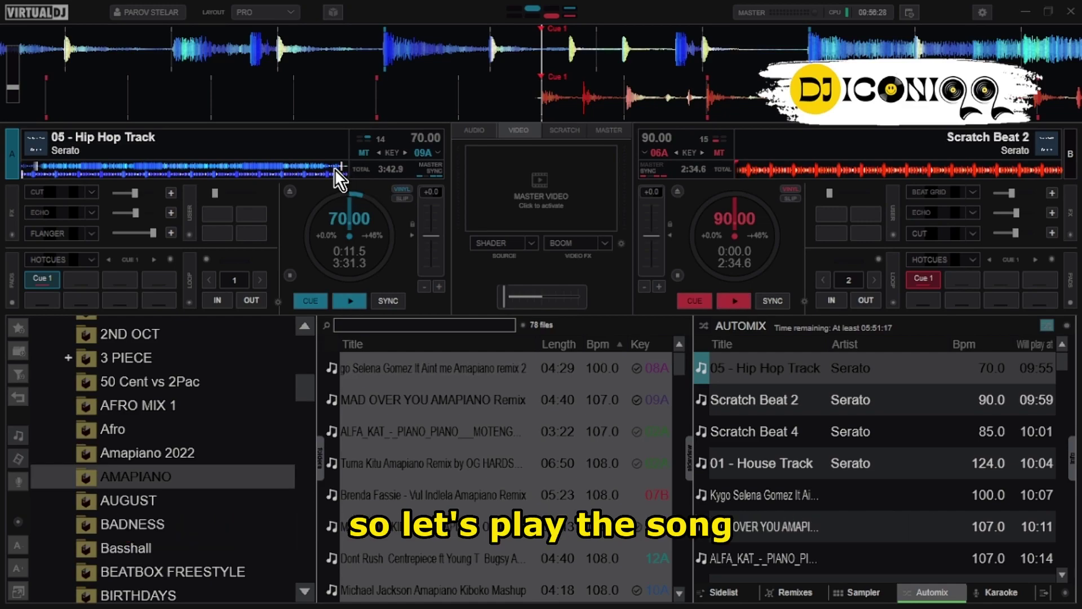
{"action": "left_click", "coordinate": [345, 304]}
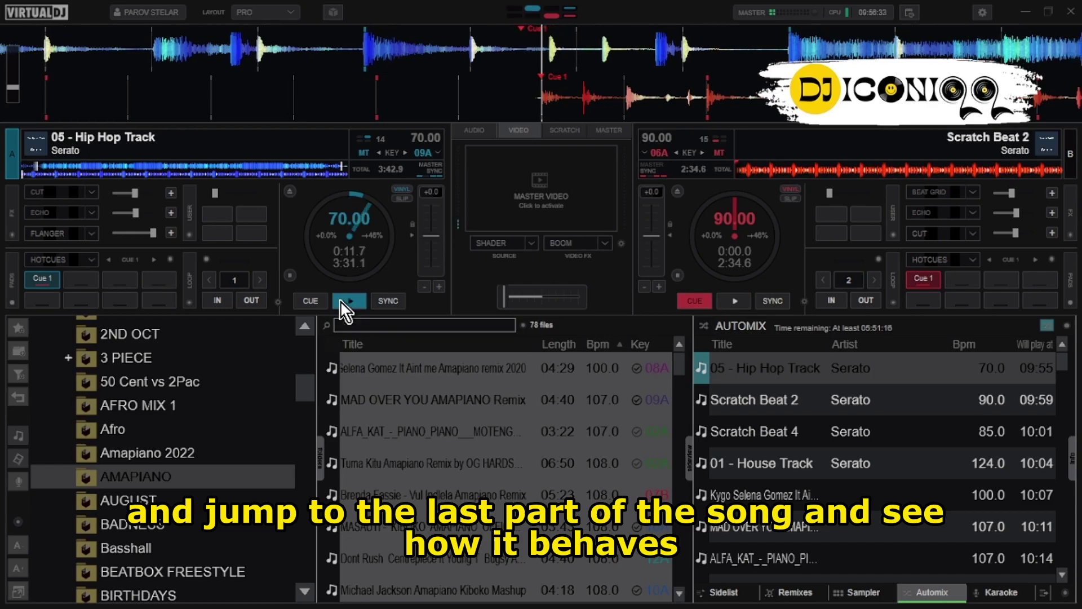
{"action": "left_click", "coordinate": [334, 169]}
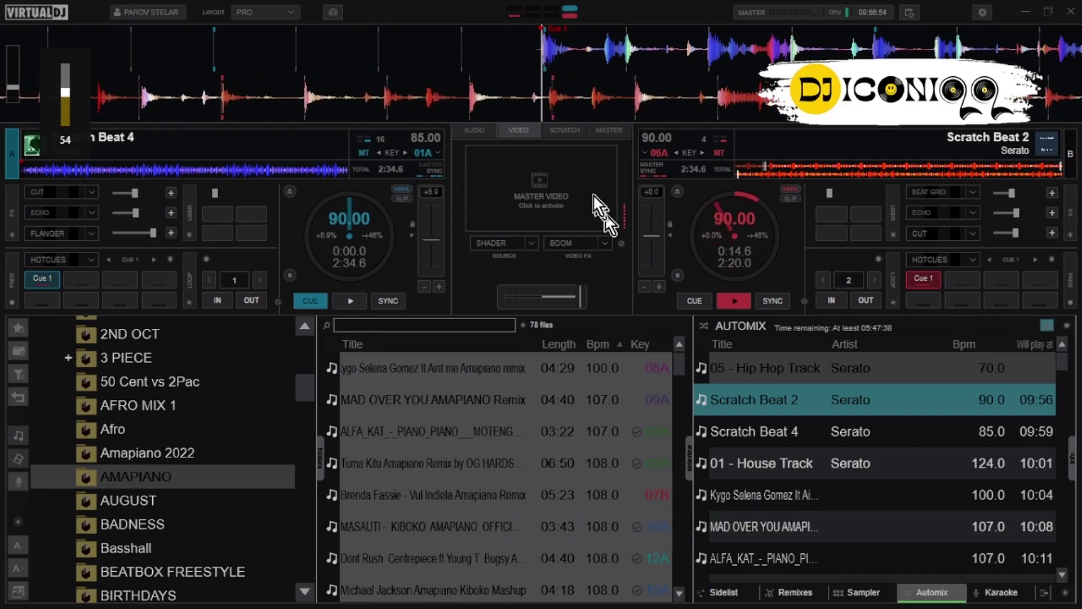
Step: Raise deck B's volume to full in the audio mixer and pause Scratch Beat 2
{"action": "left_click", "coordinate": [486, 133]}
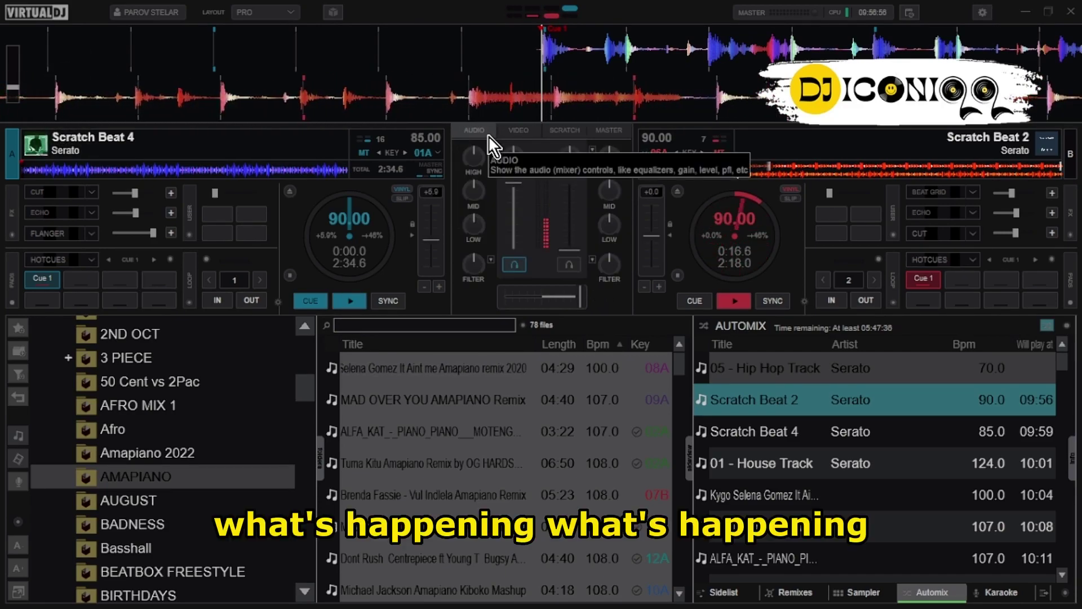
{"action": "left_click_drag", "start_coordinate": [569, 250], "coordinate": [576, 183]}
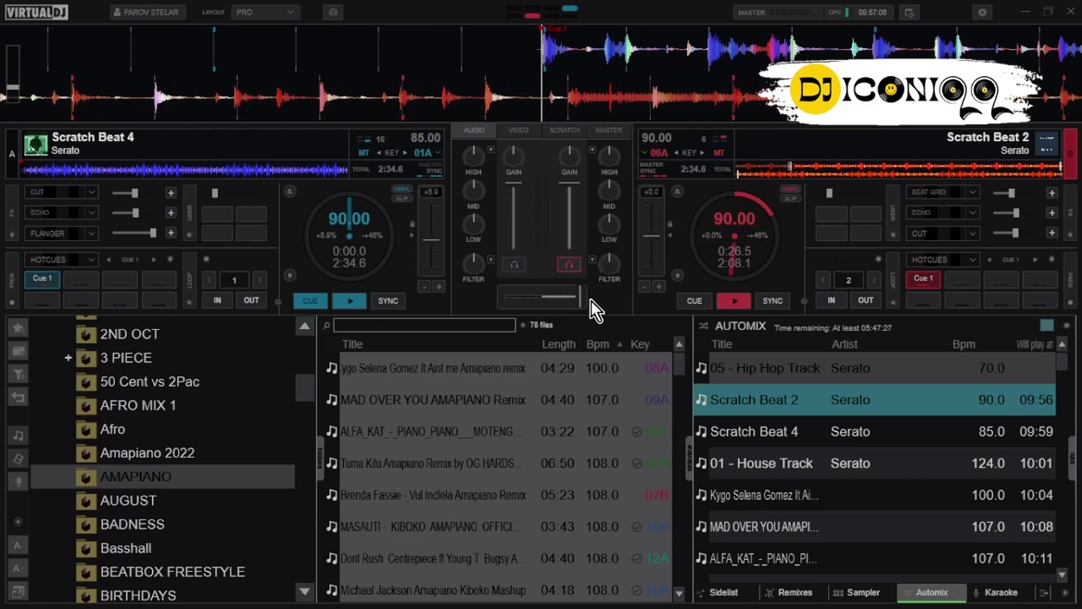
{"action": "key", "text": "space"}
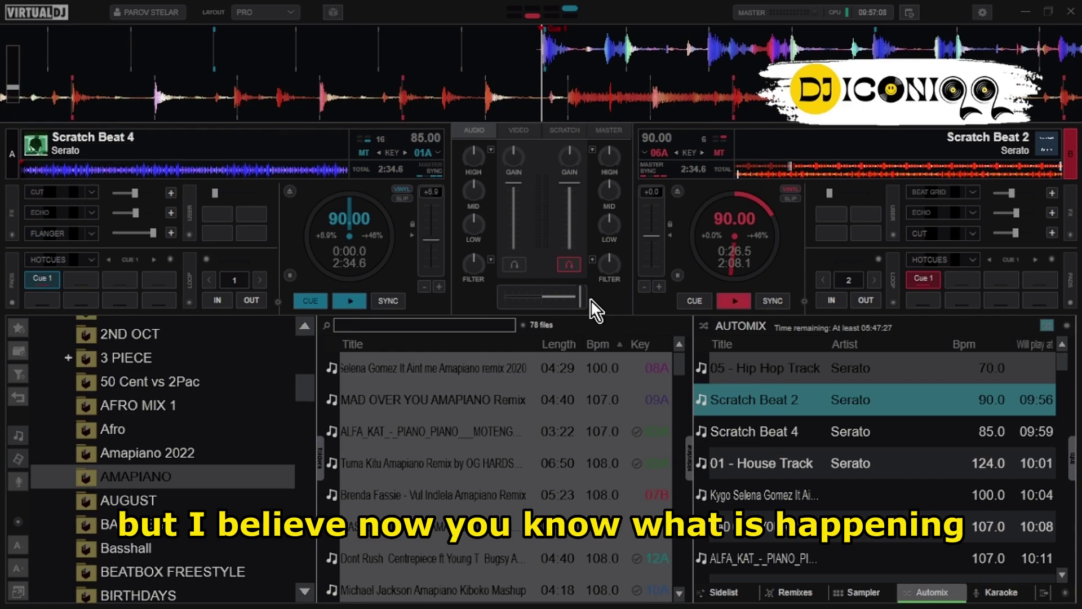